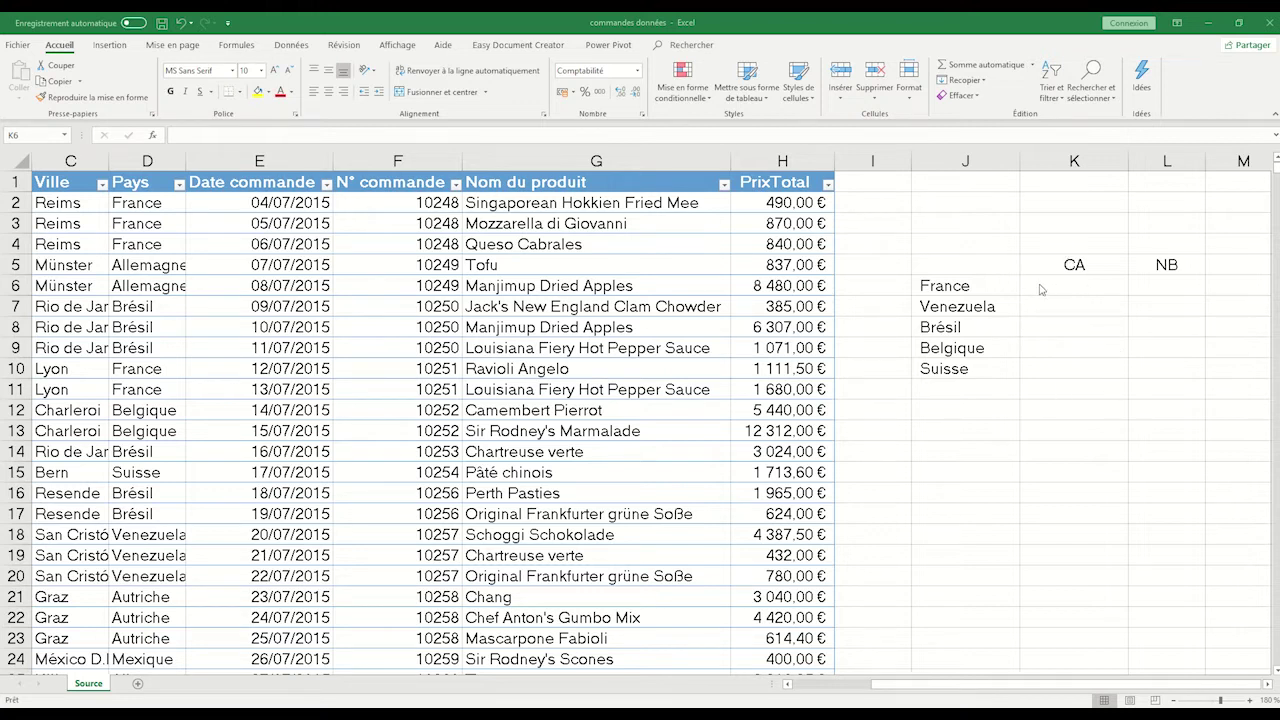
Step: Start a SOMME.SI formula in cell K6 with the table's whole Pays column as the range to test
{"action": "left_click", "coordinate": [1040, 288]}
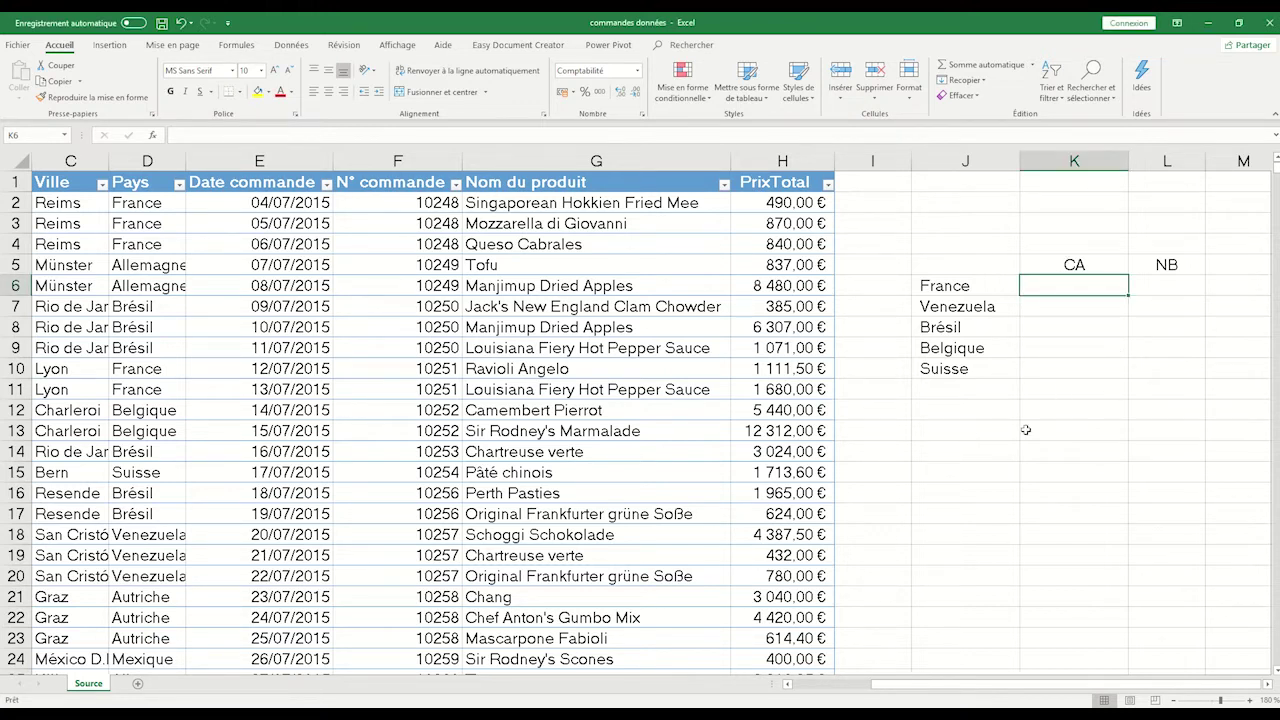
{"action": "type", "text": "=somm"}
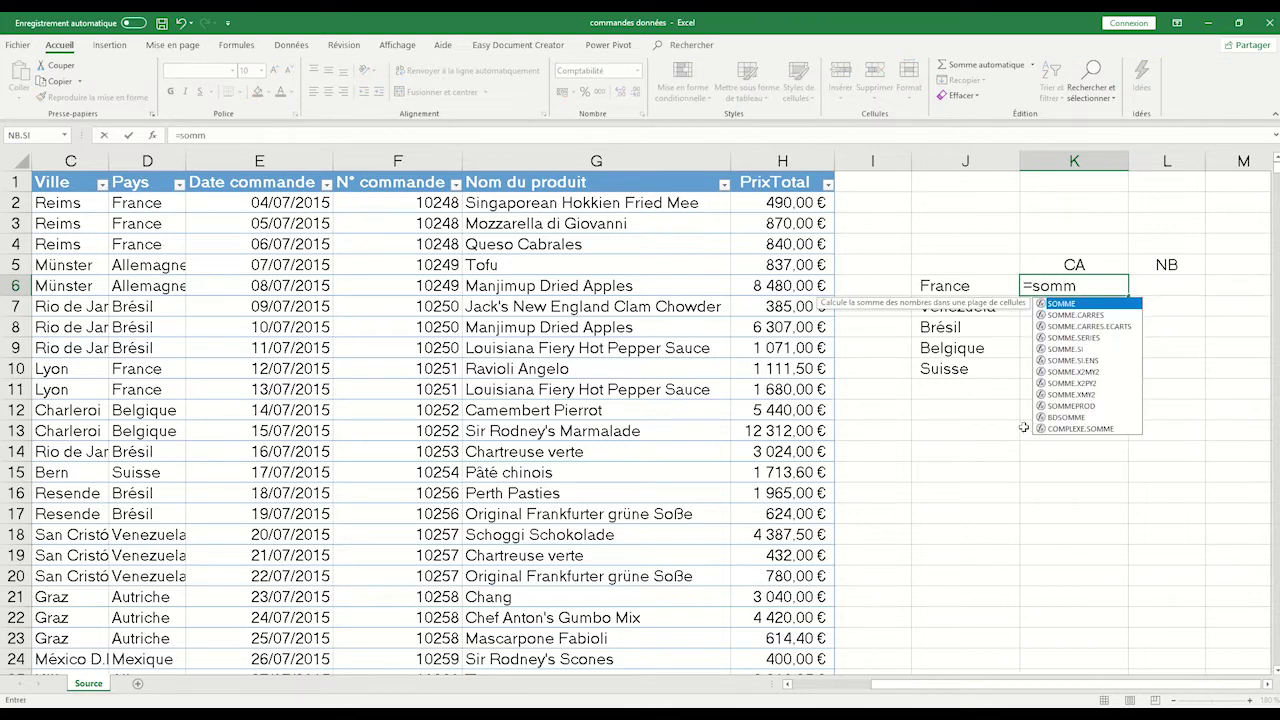
{"action": "left_click", "coordinate": [1066, 353]}
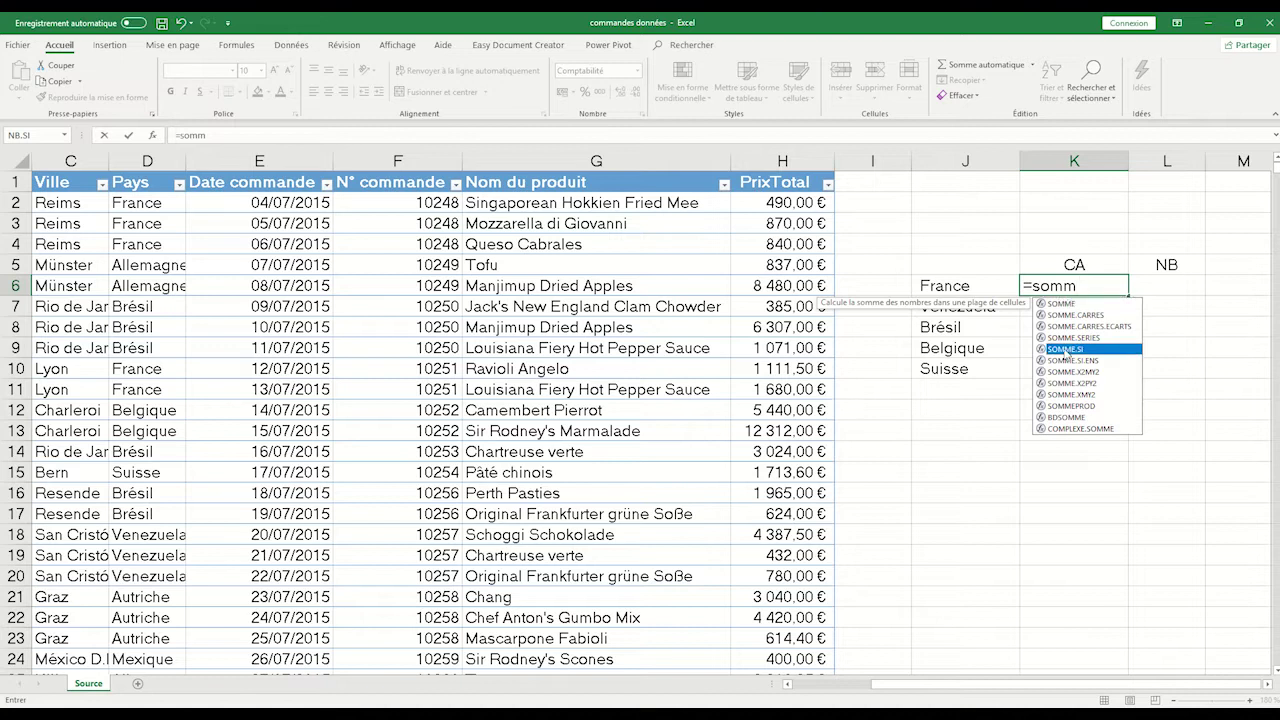
{"action": "double_click", "coordinate": [1066, 353]}
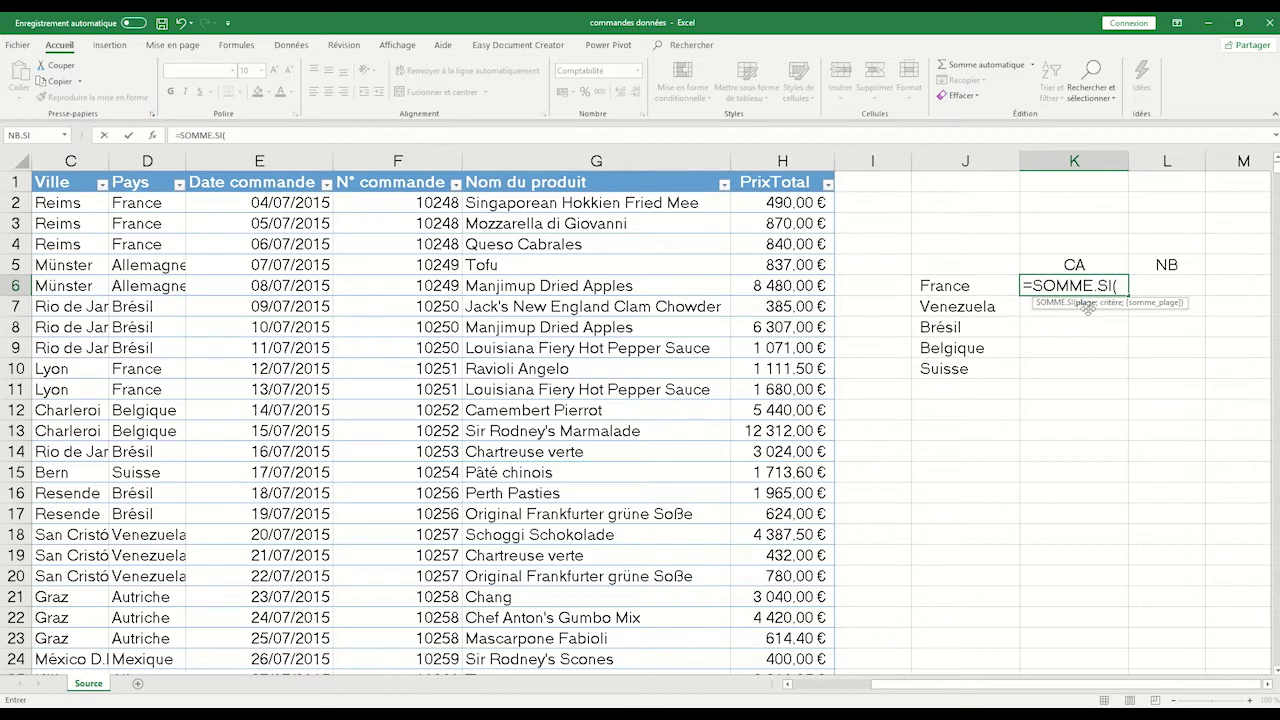
{"action": "left_click_drag", "start_coordinate": [157, 203], "coordinate": [203, 610]}
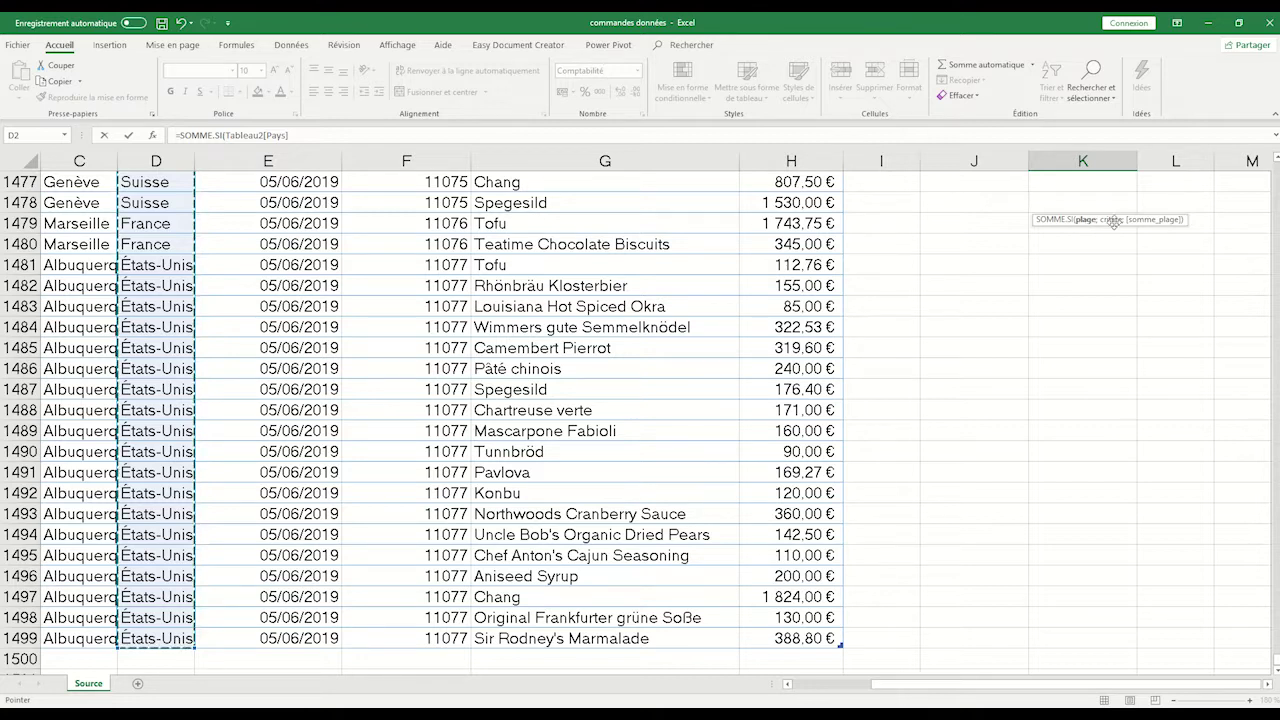
{"action": "left_click", "coordinate": [302, 134]}
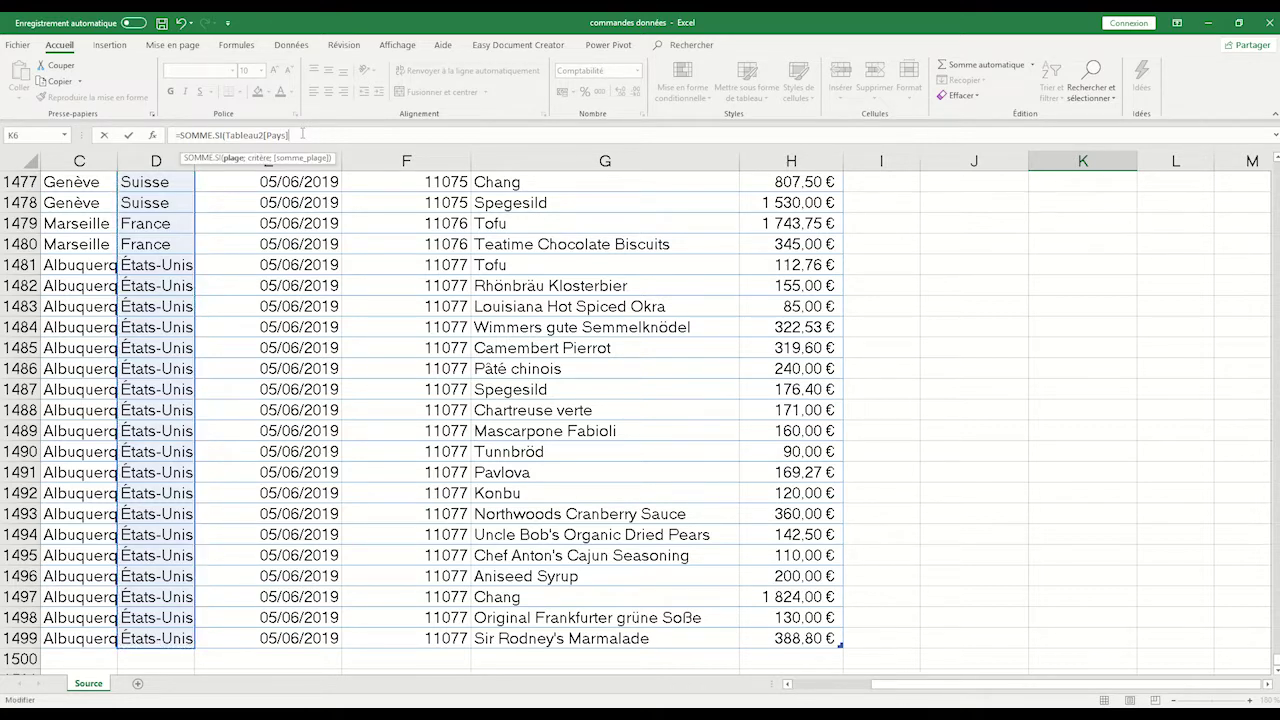
{"action": "type", "text": ";"}
Step: Complete the K6 formula with J6 as the criterion and the table's PrixTotal column as the range to sum
{"action": "left_click_drag", "start_coordinate": [1276, 663], "coordinate": [1276, 172]}
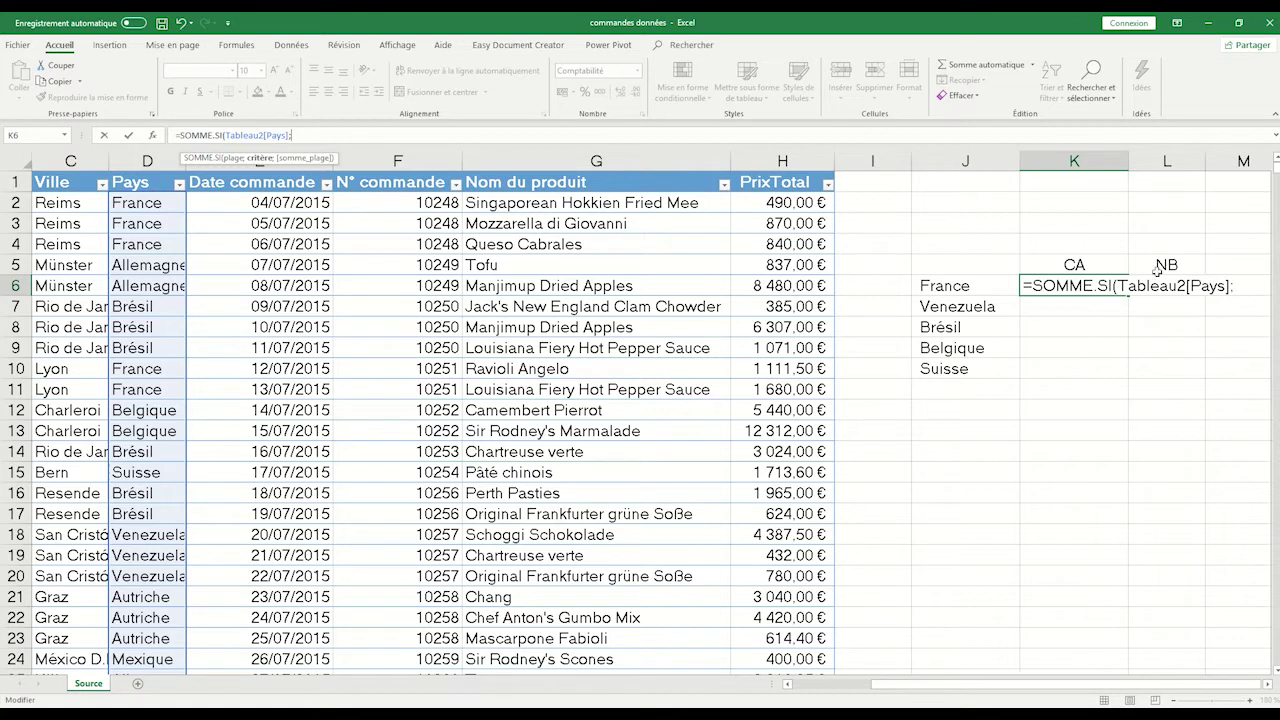
{"action": "left_click", "coordinate": [963, 287]}
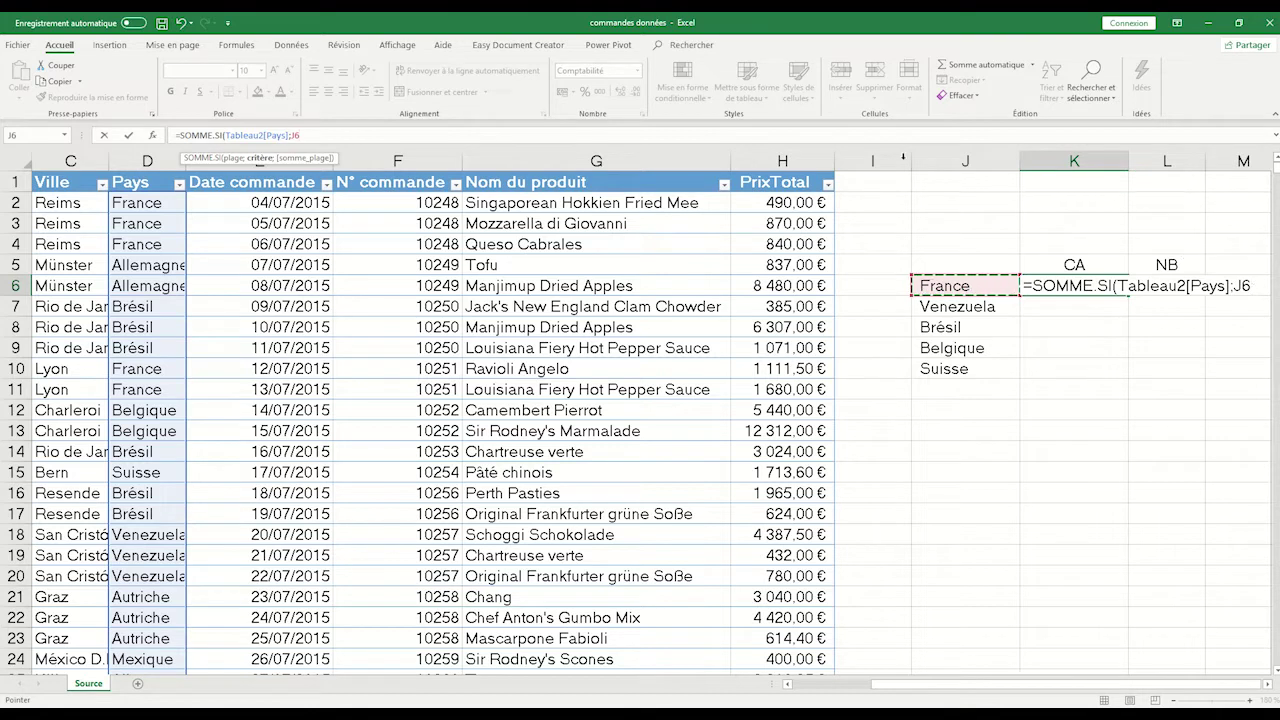
{"action": "type", "text": ";"}
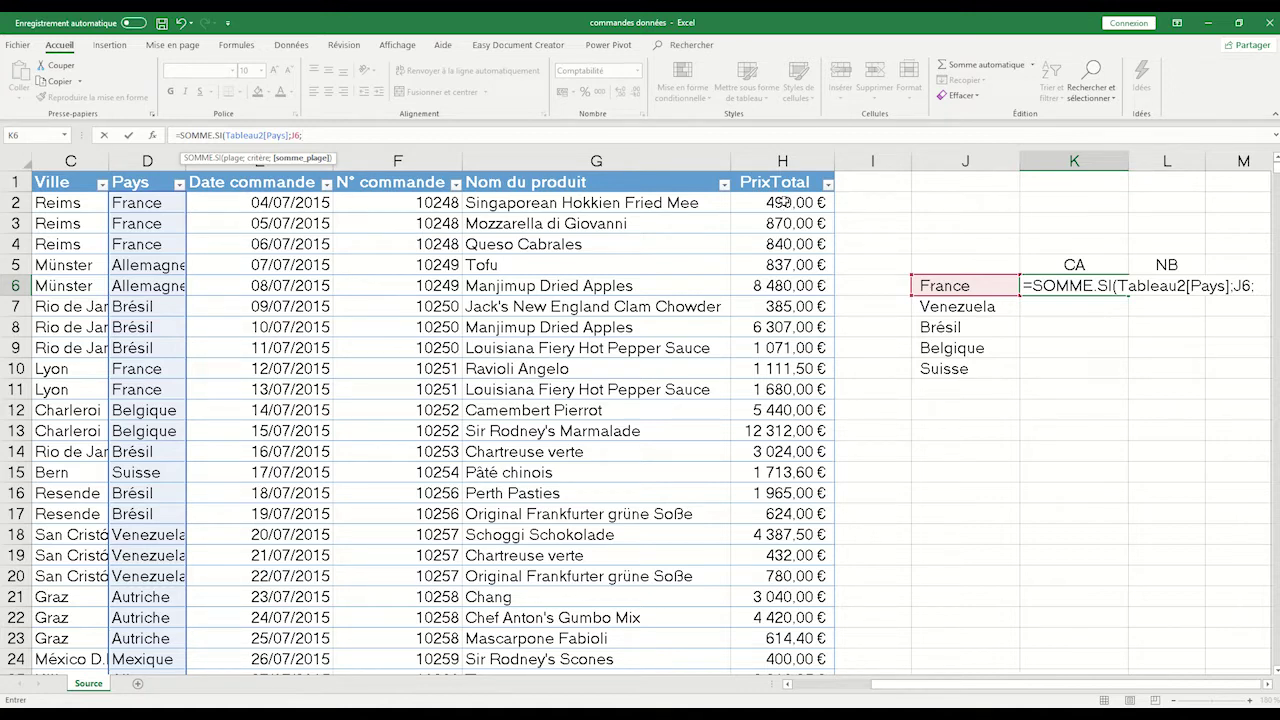
{"action": "left_click_drag", "start_coordinate": [782, 202], "coordinate": [840, 600]}
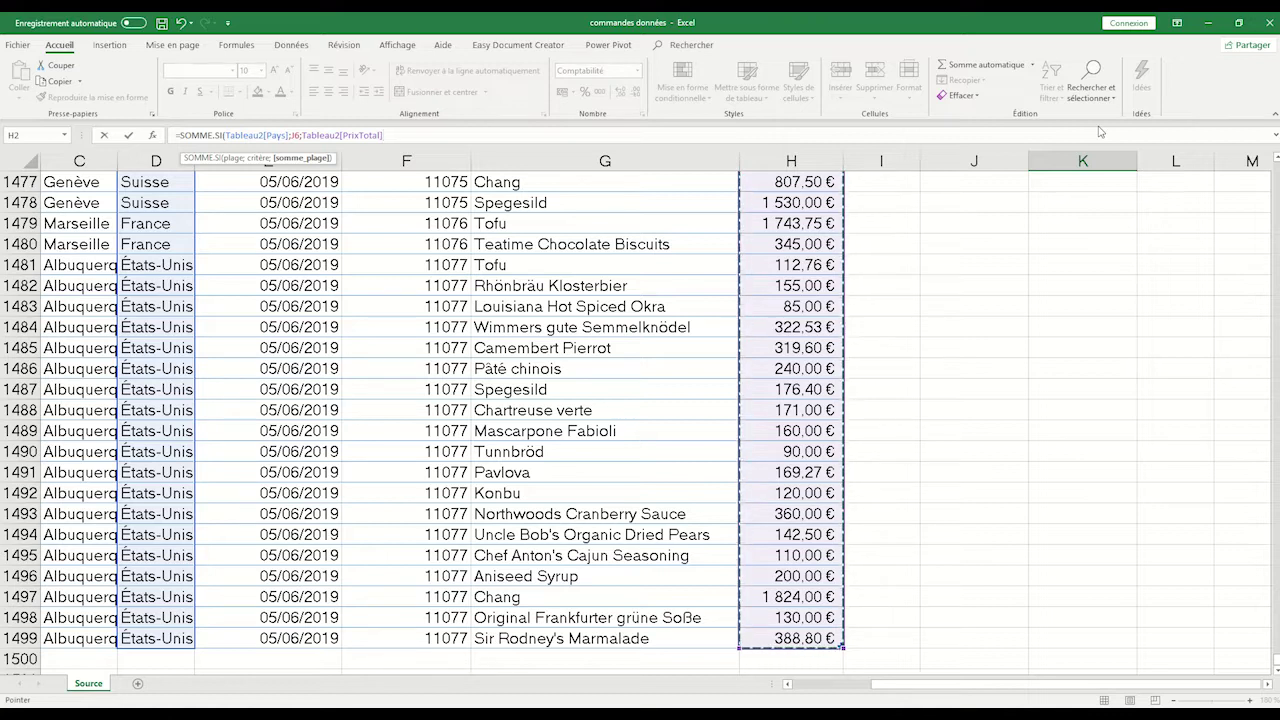
{"action": "type", "text": ")"}
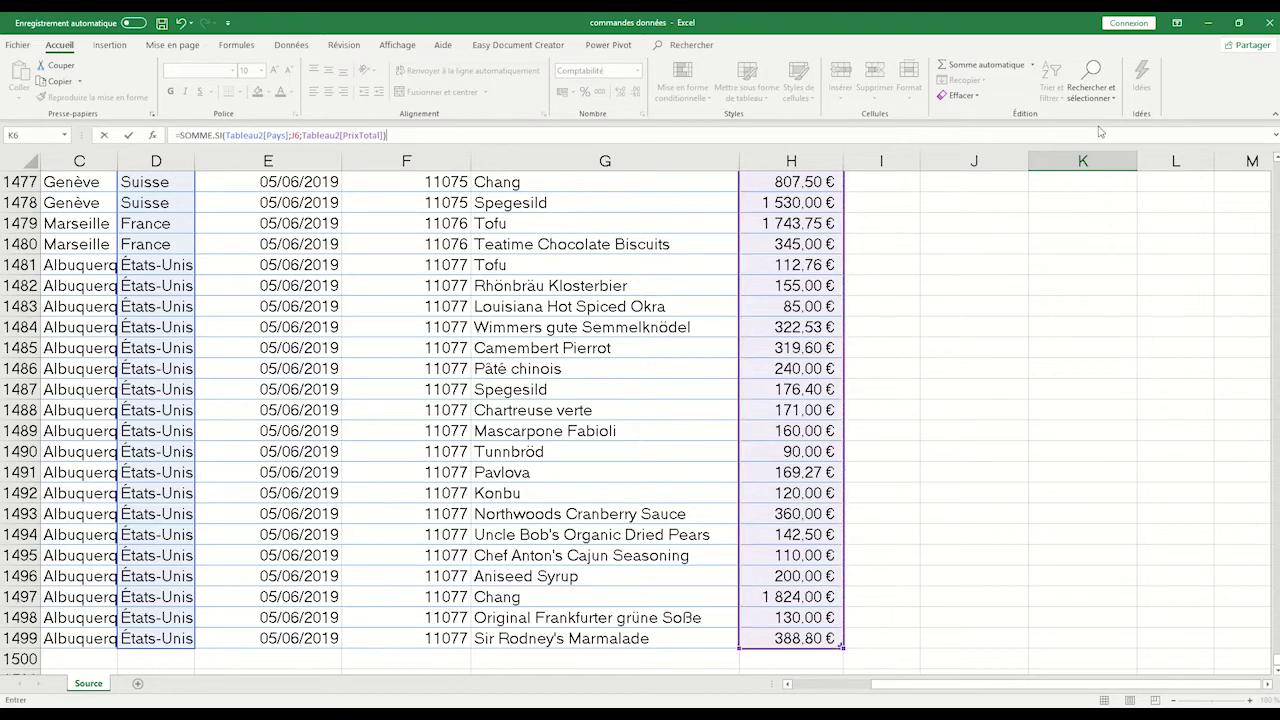
{"action": "key", "text": "Return"}
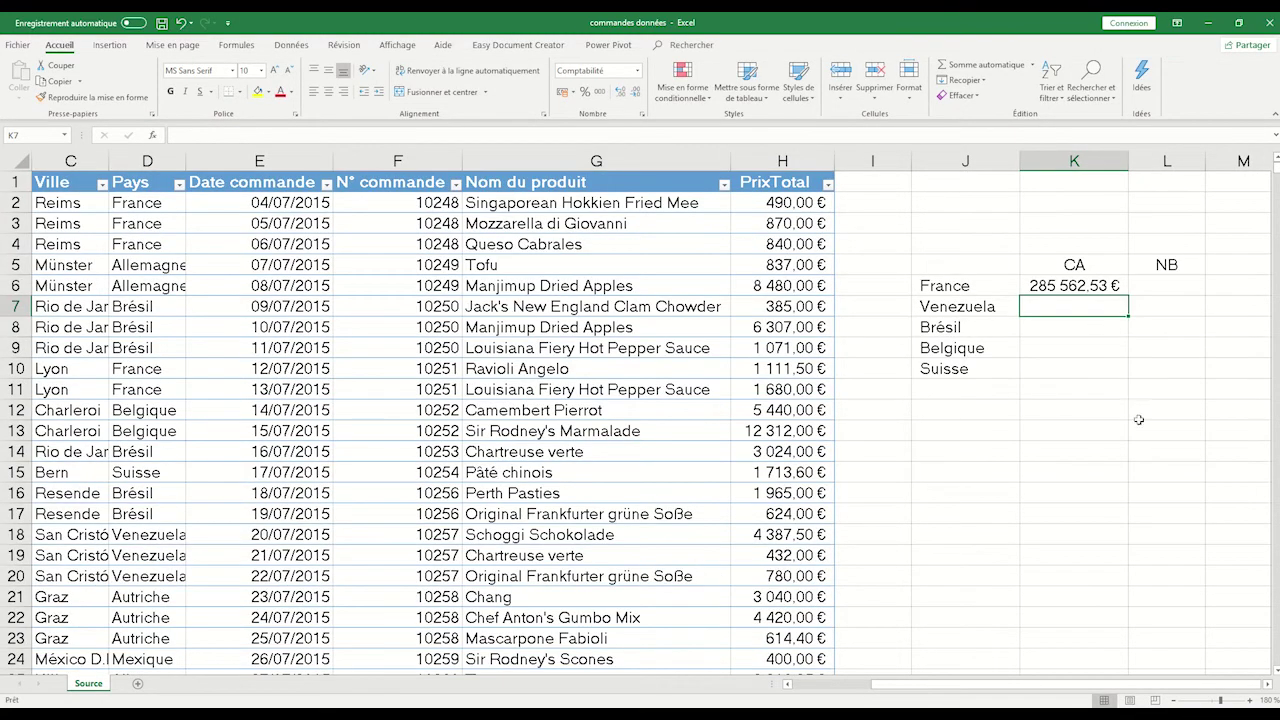
Step: Copy the CA formula from K6 down to K10 for the remaining countries
{"action": "left_click", "coordinate": [1098, 286]}
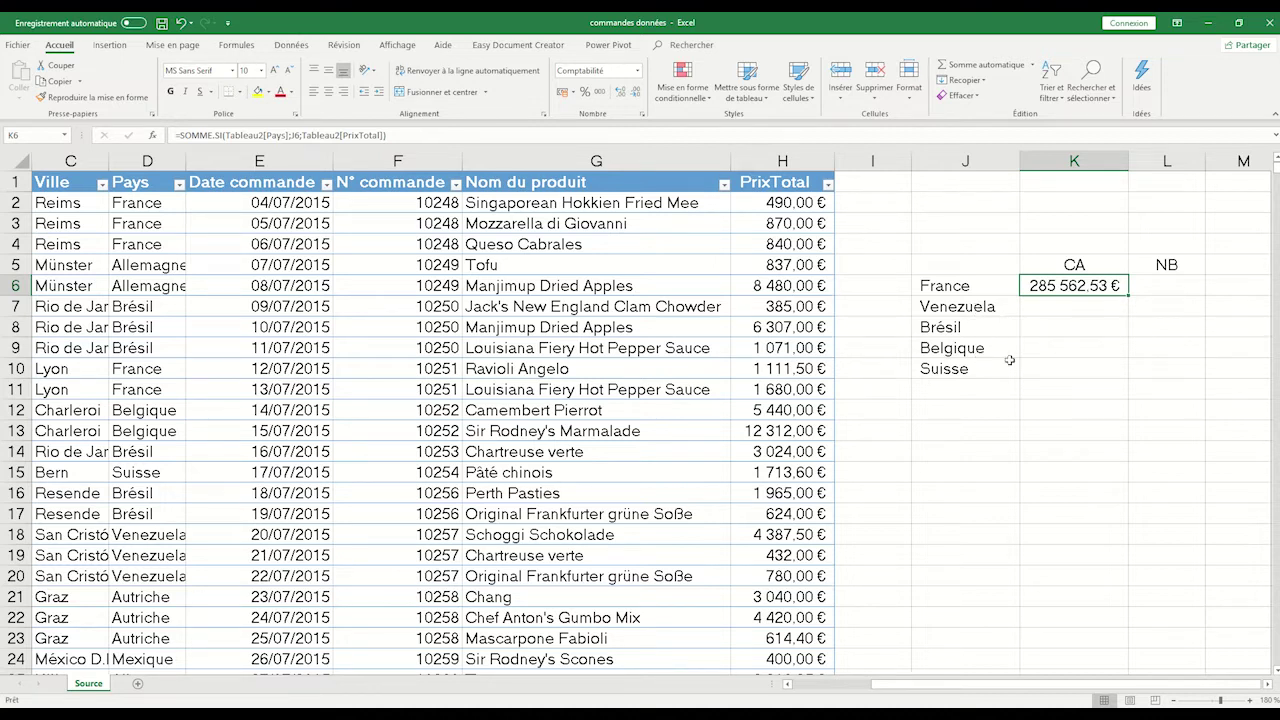
{"action": "left_click_drag", "start_coordinate": [1129, 296], "coordinate": [1129, 378]}
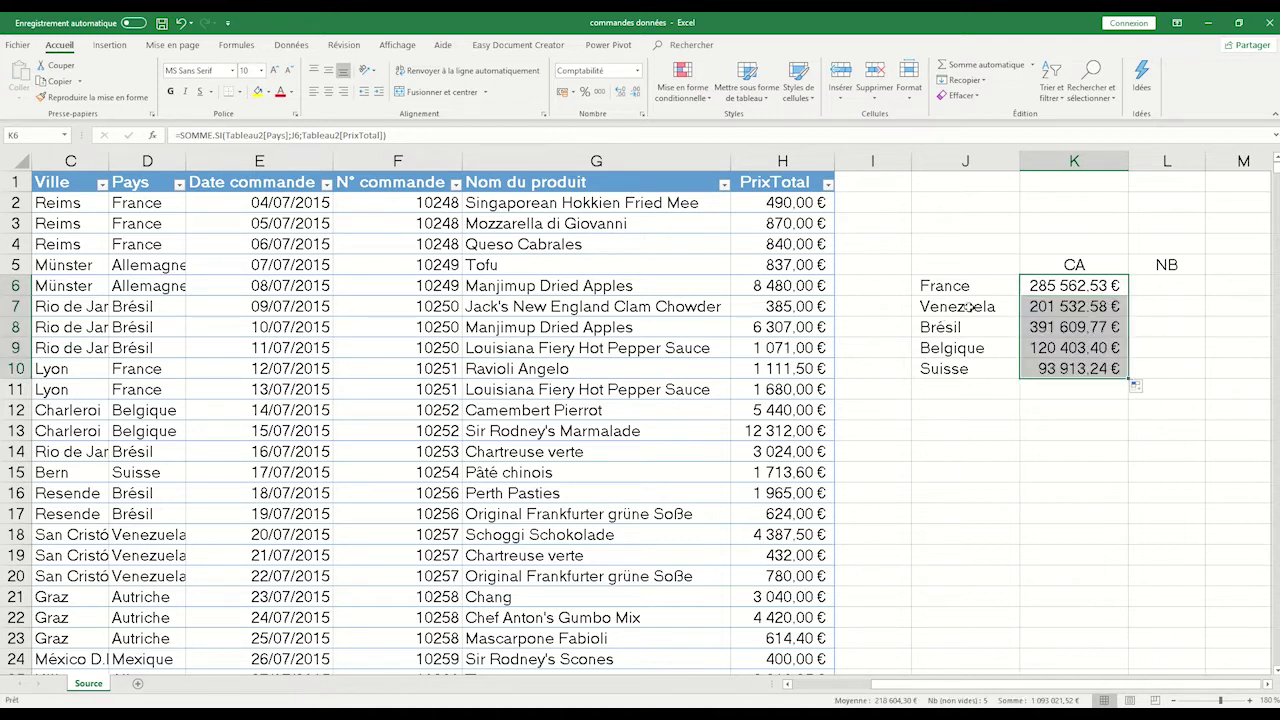
{"action": "left_click", "coordinate": [1040, 307]}
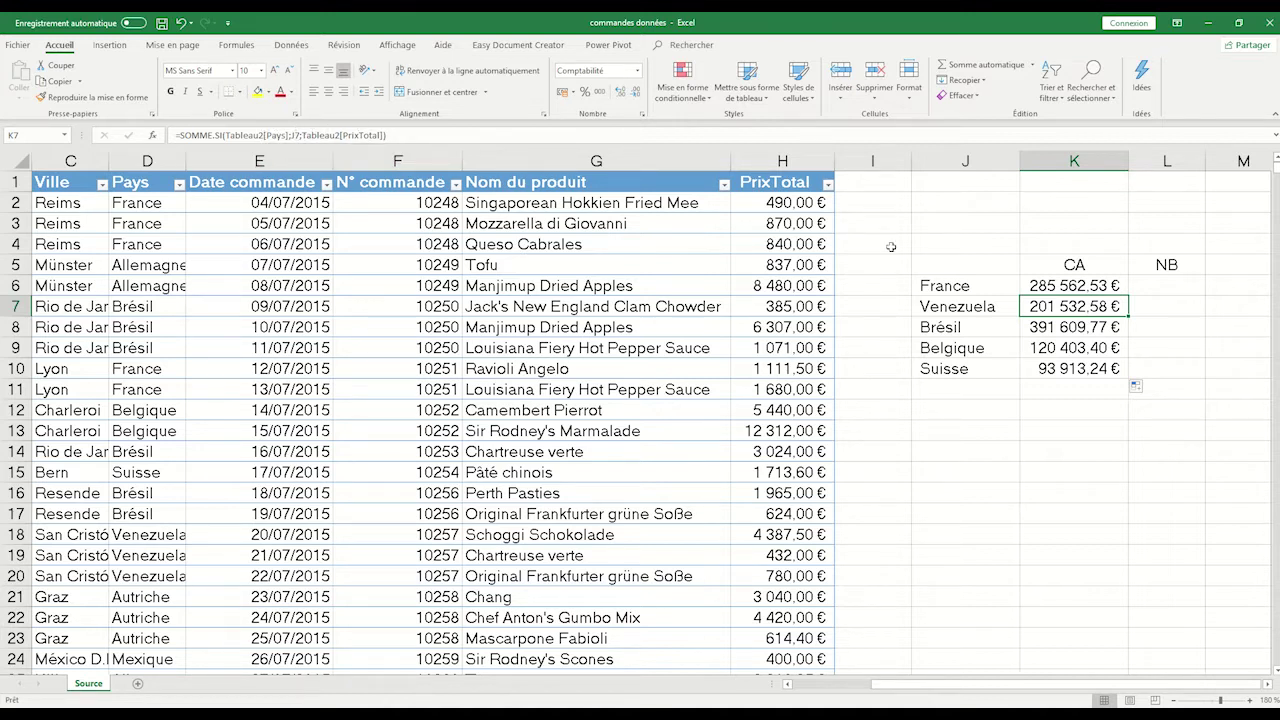
Step: Replace the country Venezuela in cell J7 with Autriche
{"action": "left_click", "coordinate": [943, 309]}
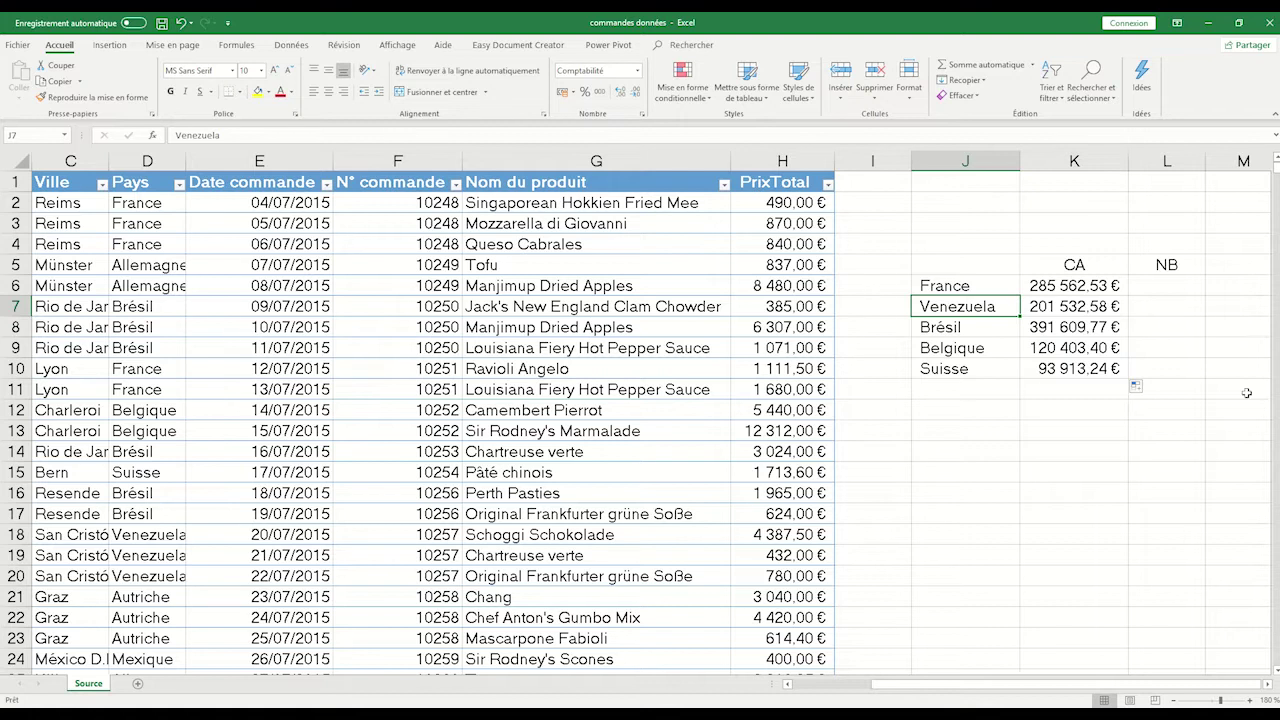
{"action": "type", "text": "Autriche"}
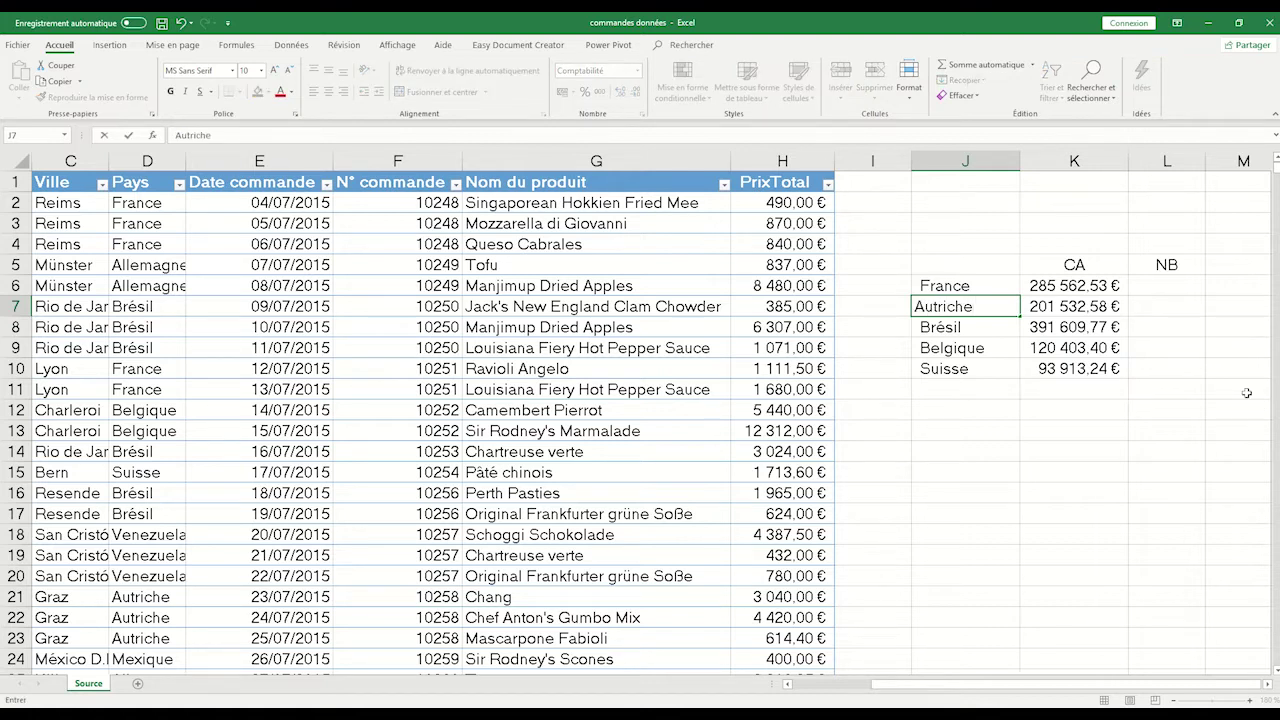
{"action": "key", "text": "Return"}
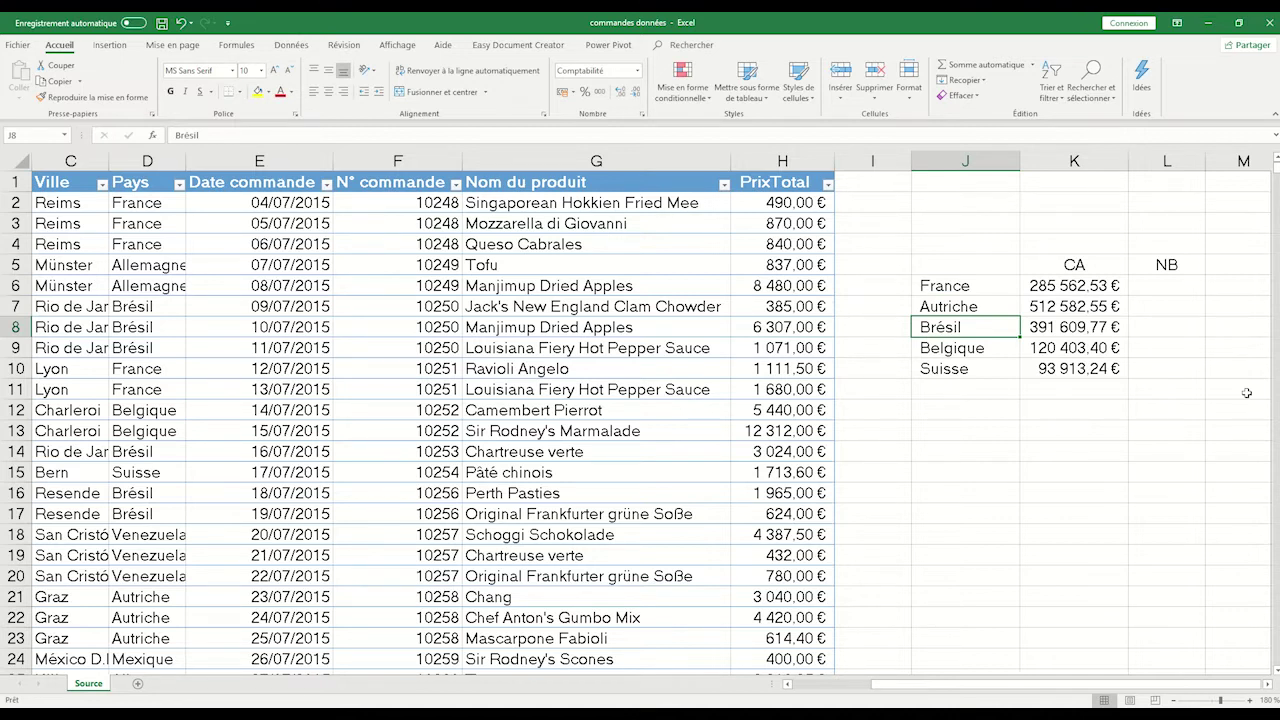
{"action": "left_click", "coordinate": [991, 307]}
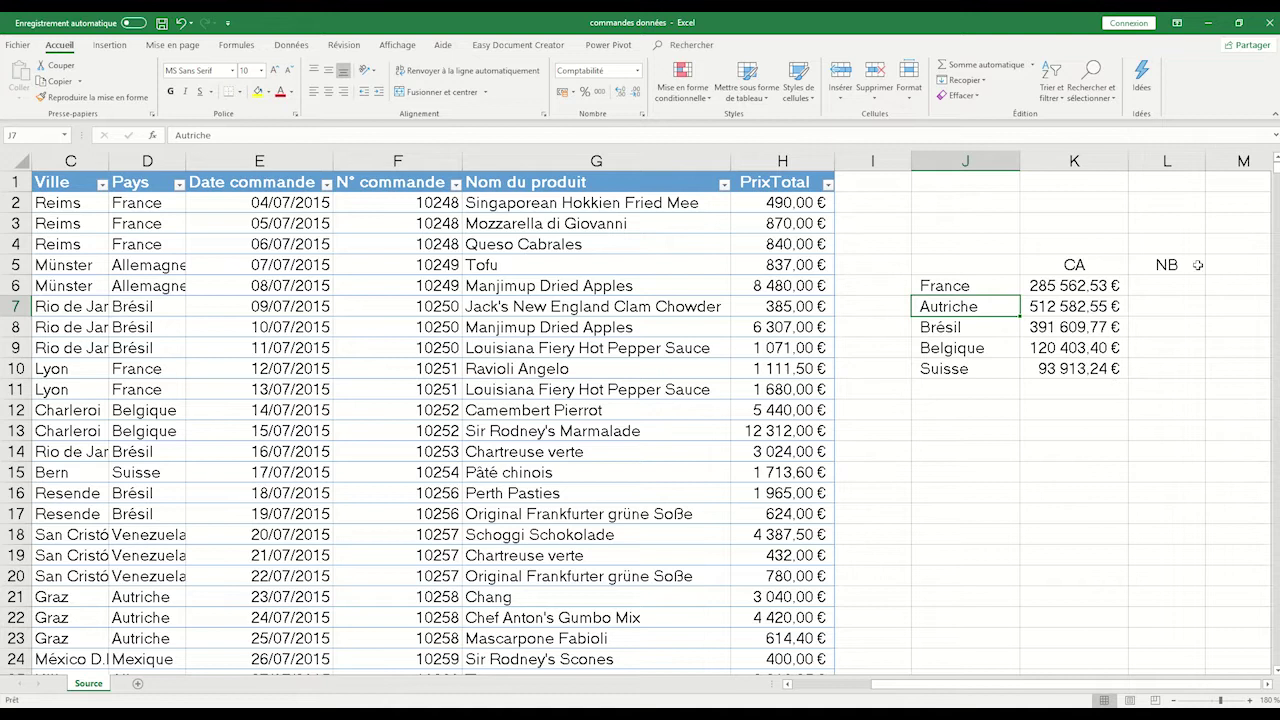
Step: Start an NB.SI formula in cell L6 with the table's whole Pays column as the range to count
{"action": "left_click", "coordinate": [1152, 289]}
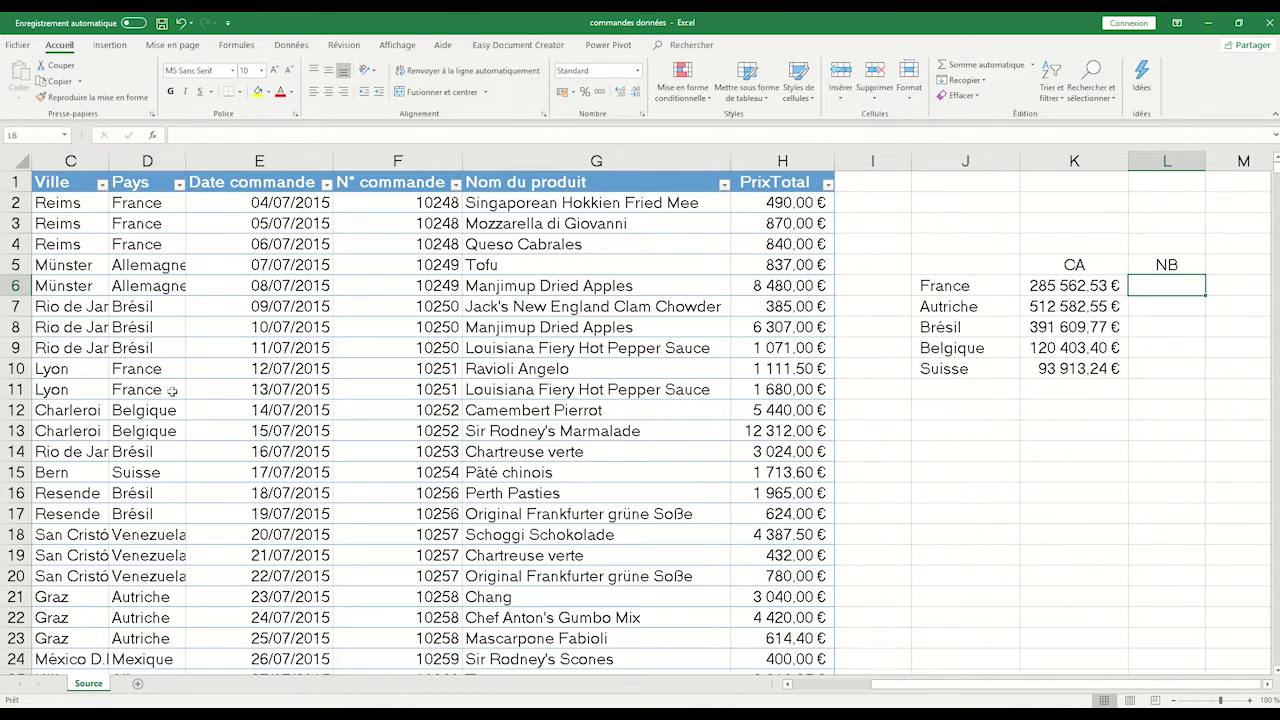
{"action": "mouse_move", "coordinate": [1018, 17]}
{"action": "type", "text": "="}
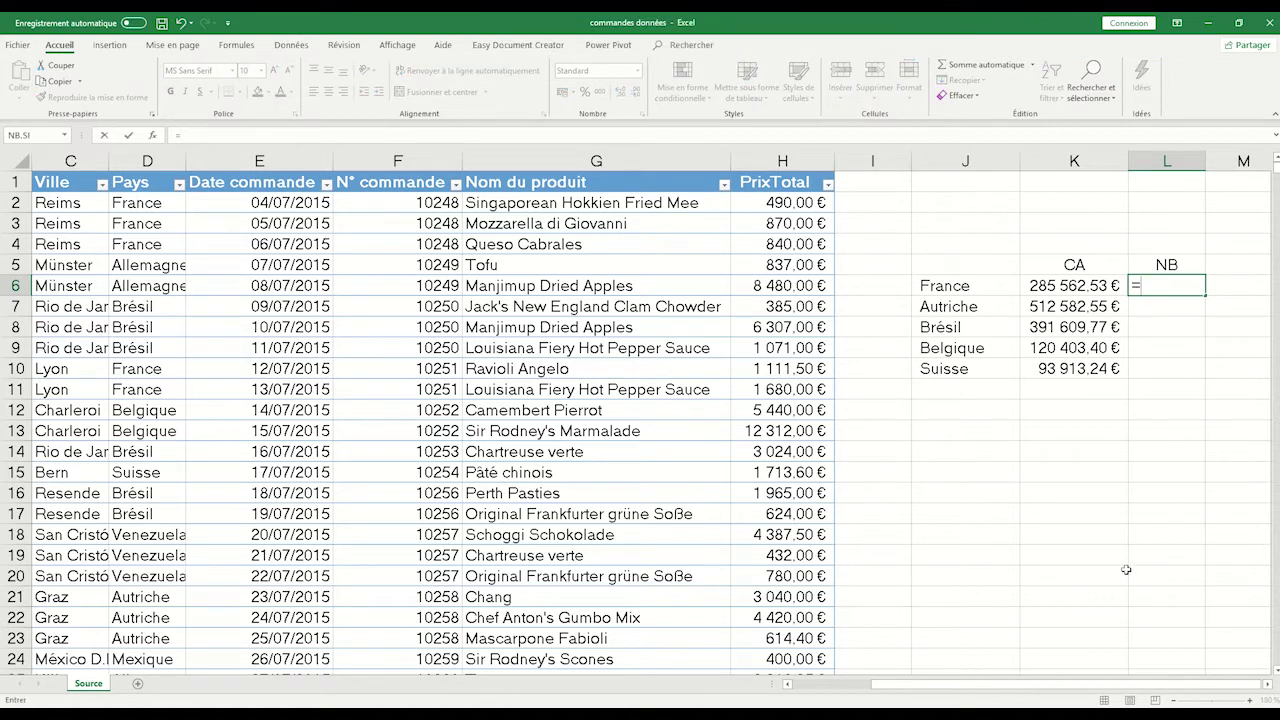
{"action": "type", "text": "nb"}
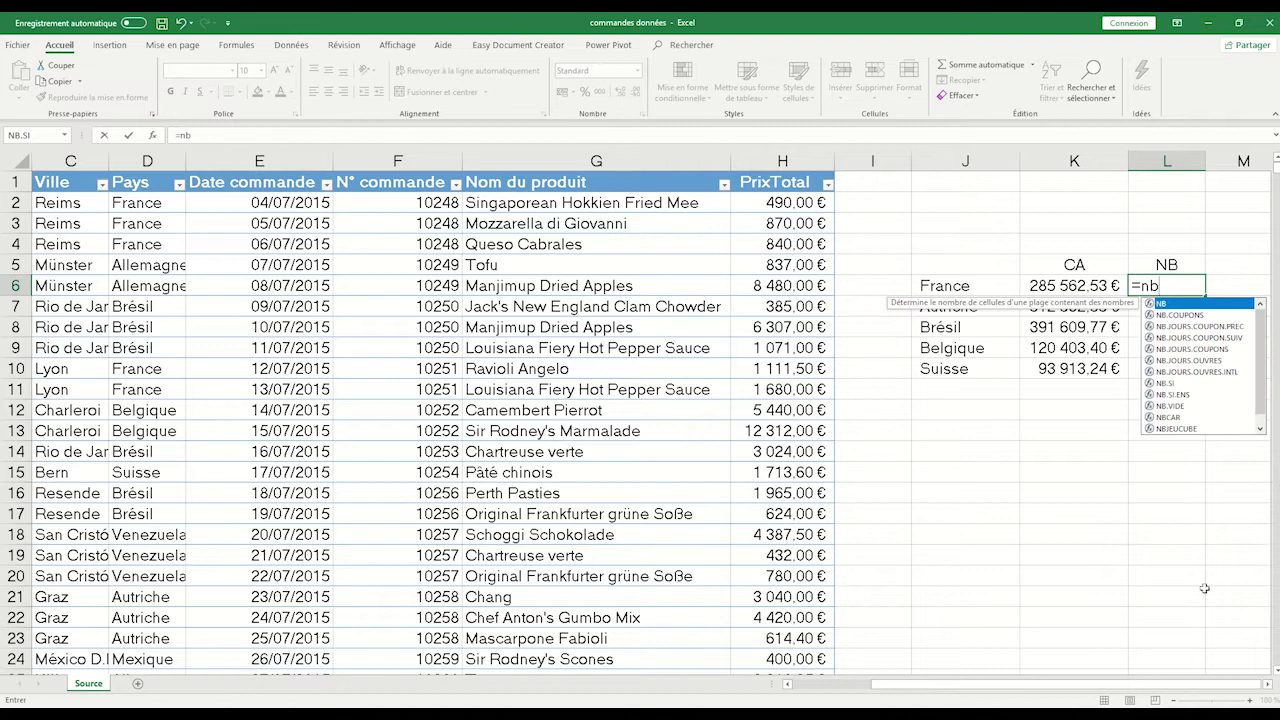
{"action": "left_click", "coordinate": [1166, 386]}
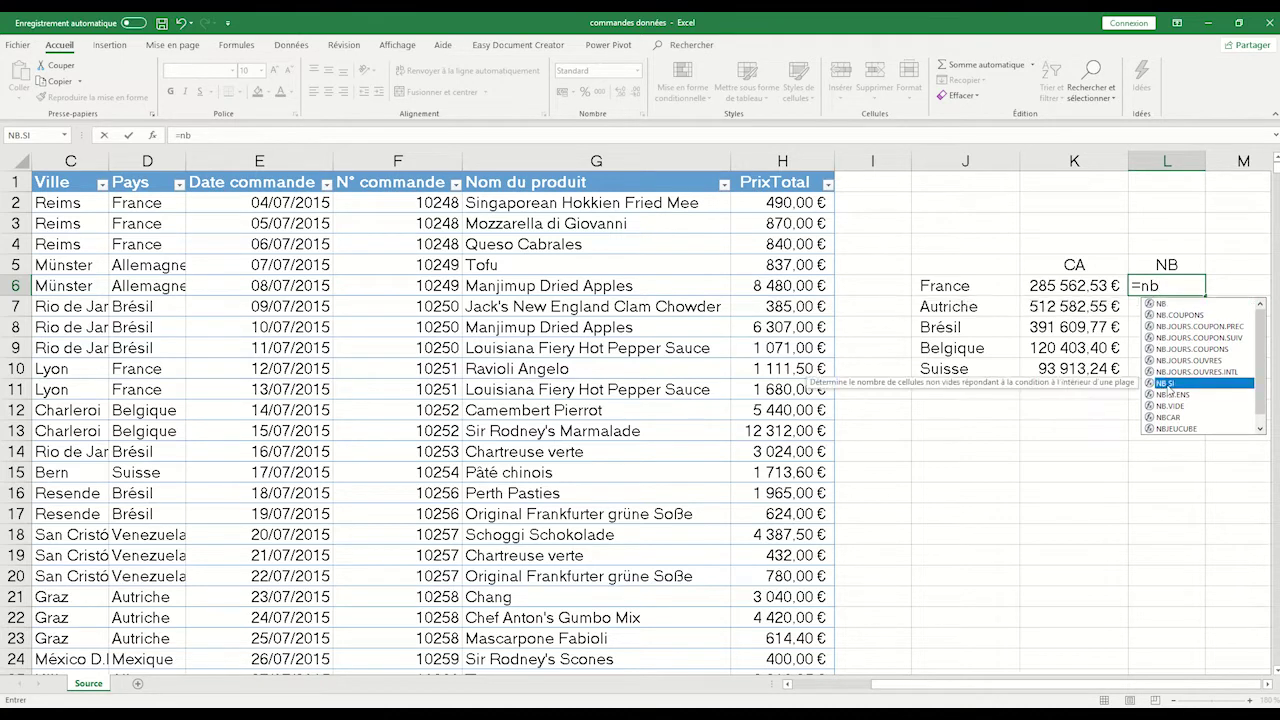
{"action": "double_click", "coordinate": [1166, 384]}
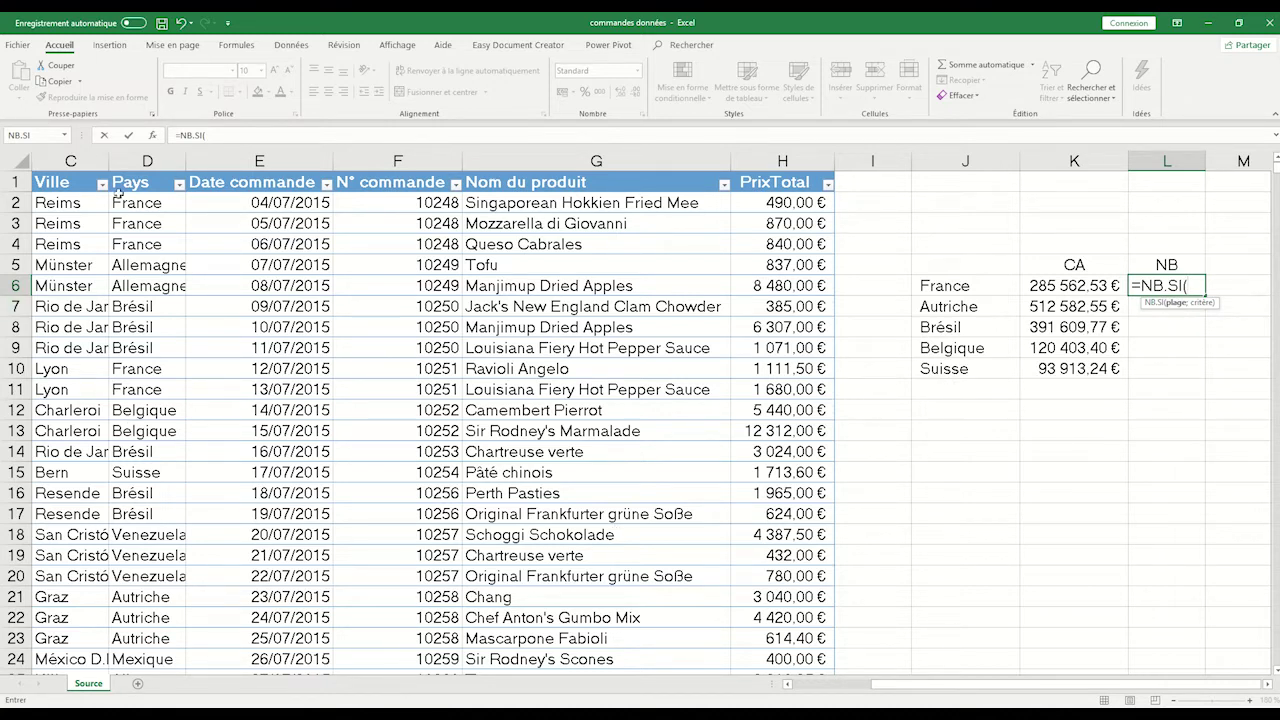
{"action": "left_click_drag", "start_coordinate": [149, 196], "coordinate": [172, 618]}
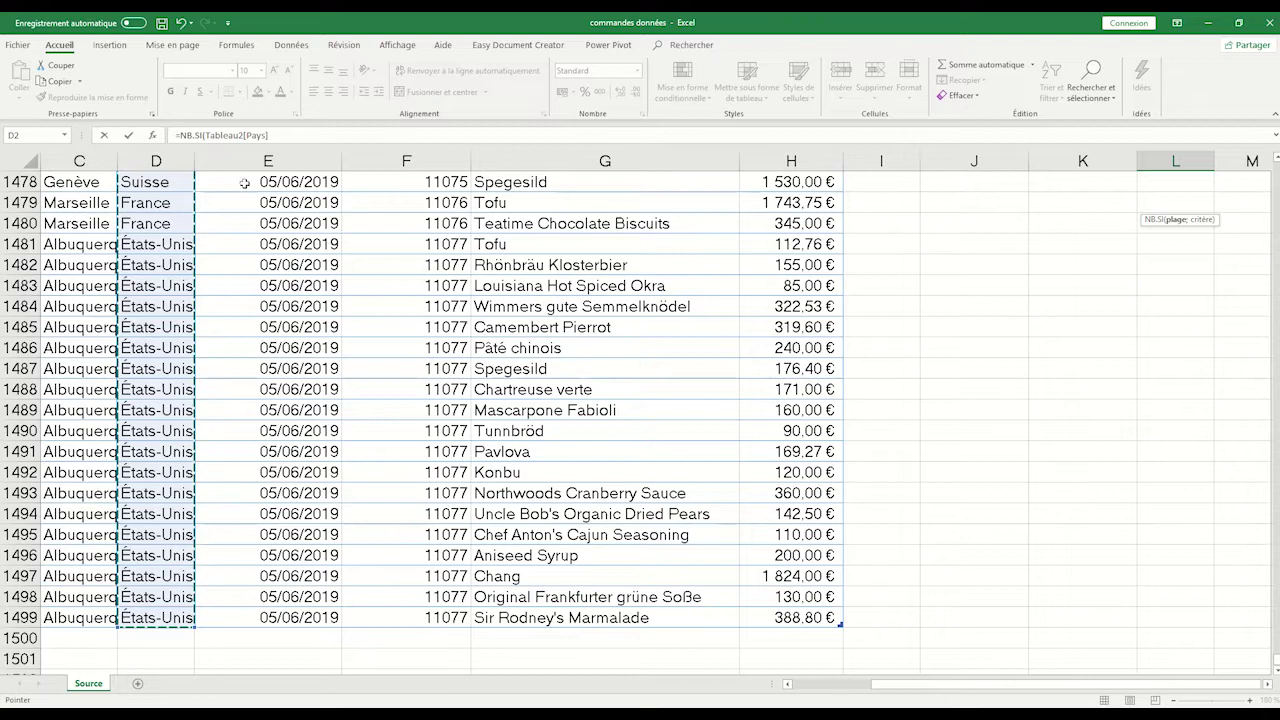
{"action": "left_click", "coordinate": [281, 135]}
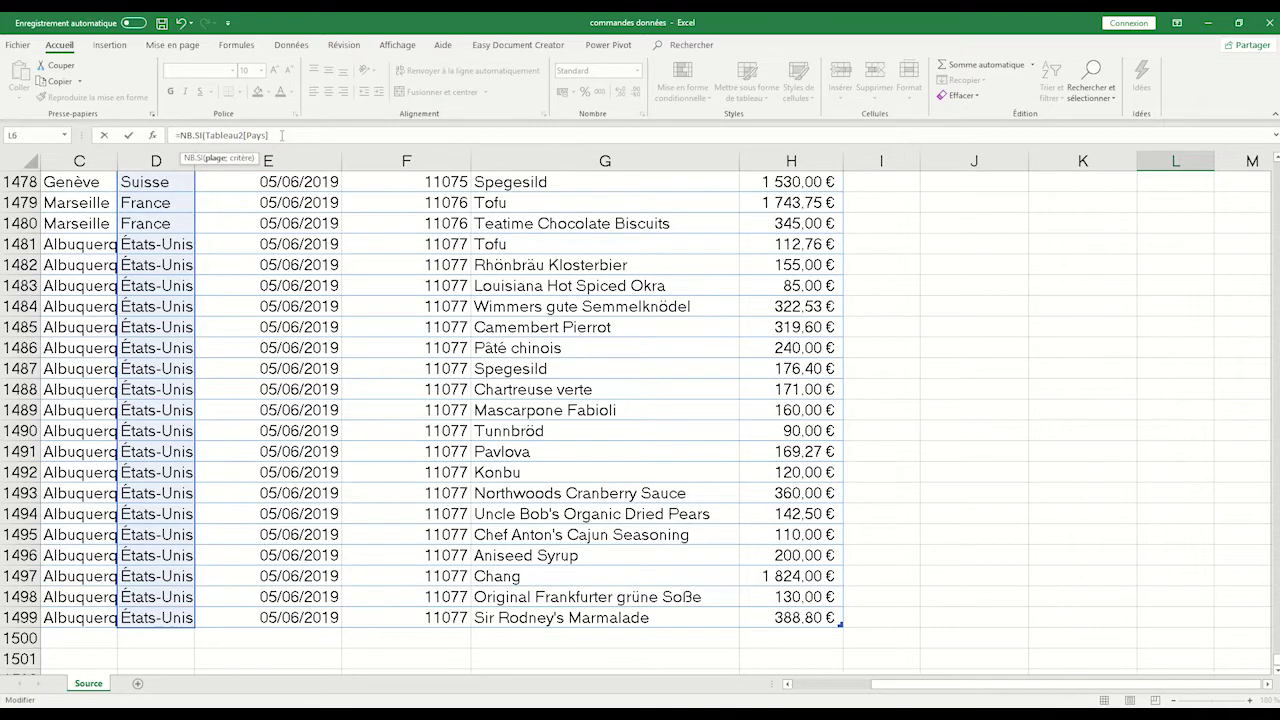
{"action": "type", "text": ";"}
Step: Complete the L6 formula with J6 as the counting criterion
{"action": "scroll", "coordinate": [1189, 318], "scroll_direction": "up", "scroll_amount": 5}
{"action": "scroll", "coordinate": [1200, 318], "scroll_direction": "up", "scroll_amount": 20}
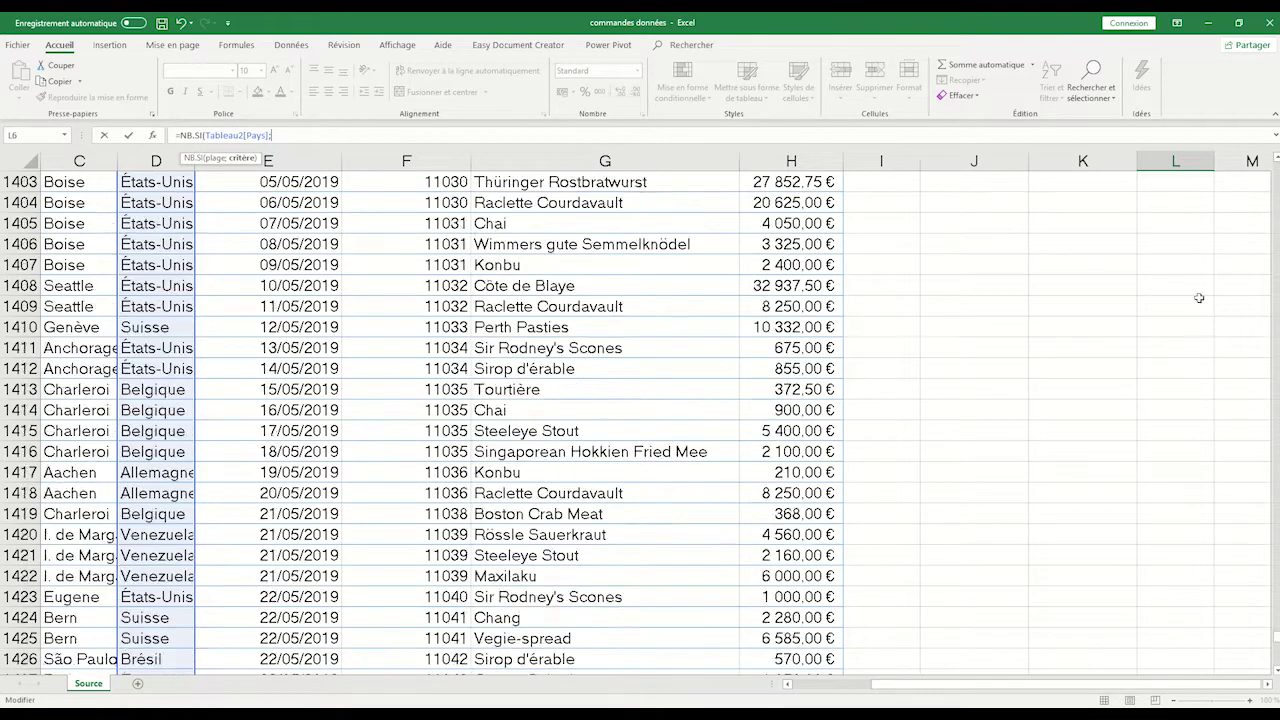
{"action": "left_click_drag", "start_coordinate": [1277, 606], "coordinate": [1274, 150]}
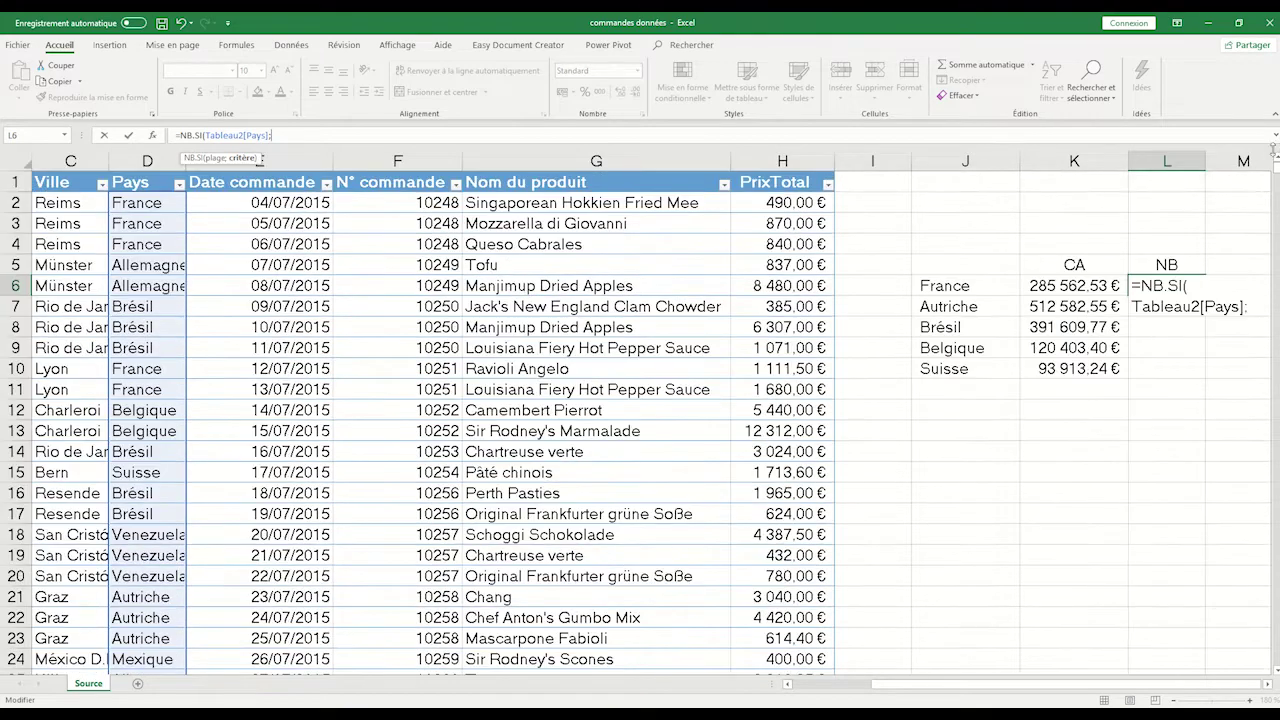
{"action": "left_click", "coordinate": [946, 284]}
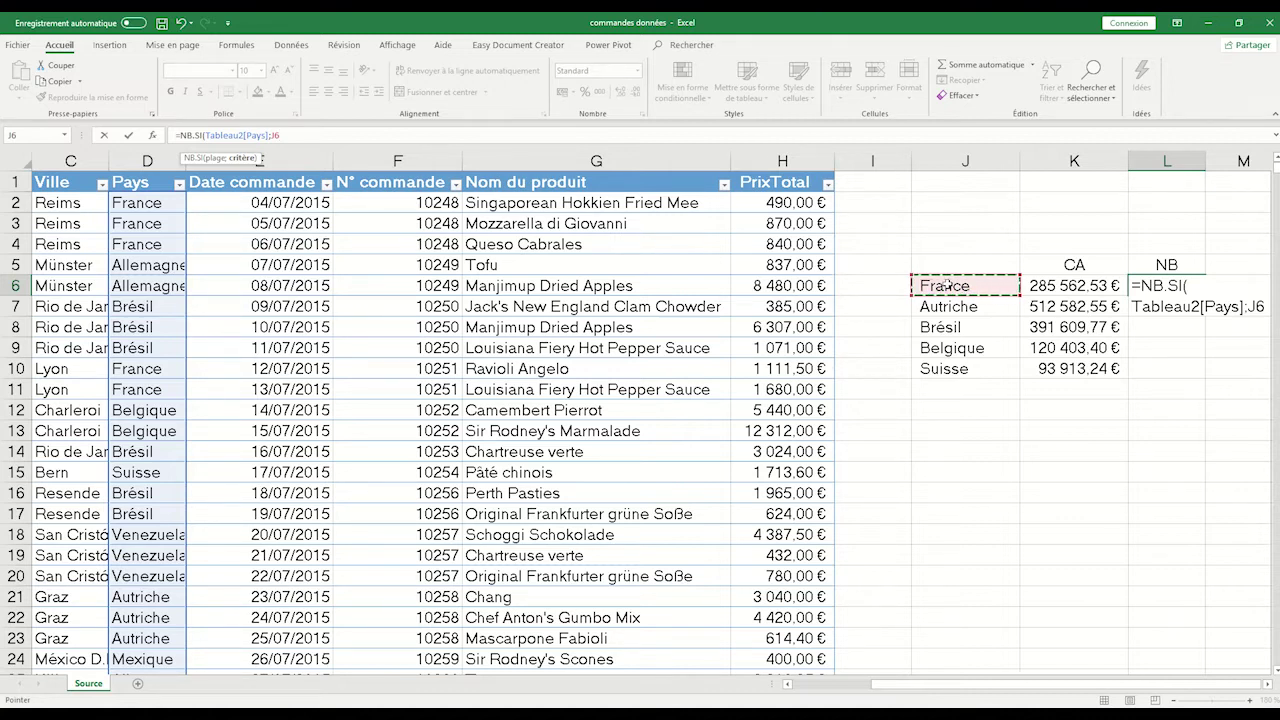
{"action": "type", "text": ")"}
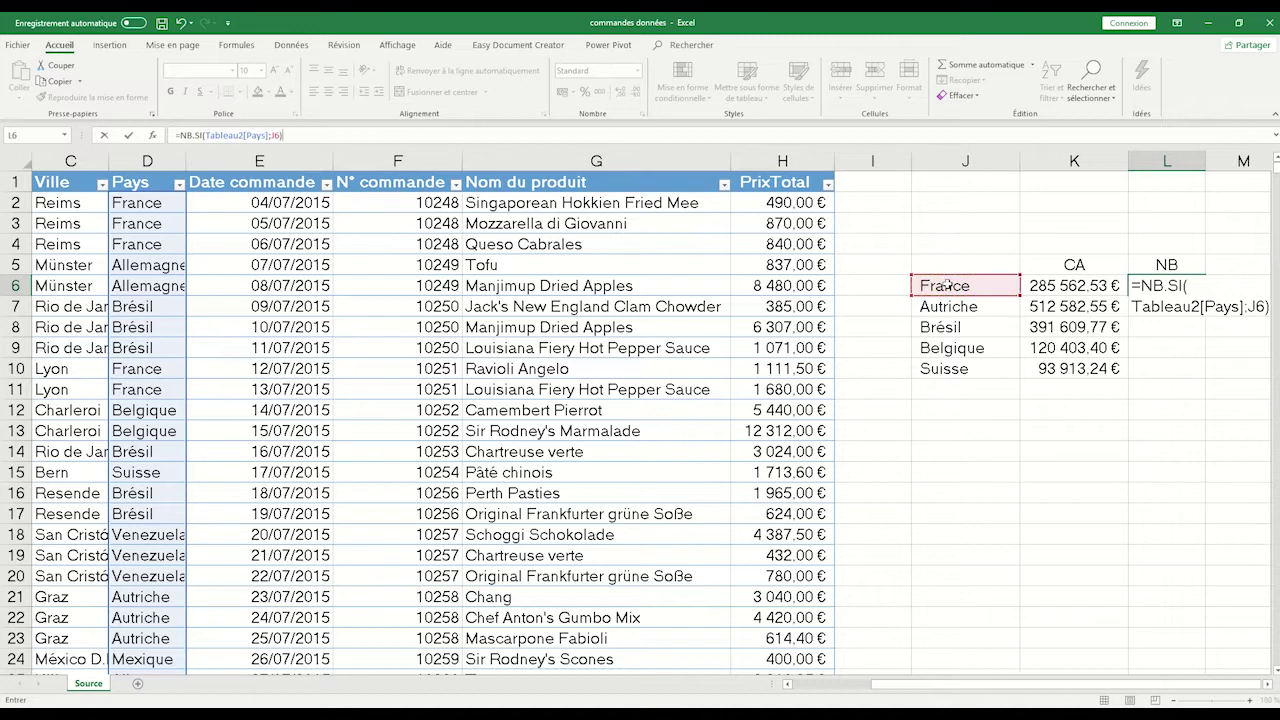
{"action": "key", "text": "Return"}
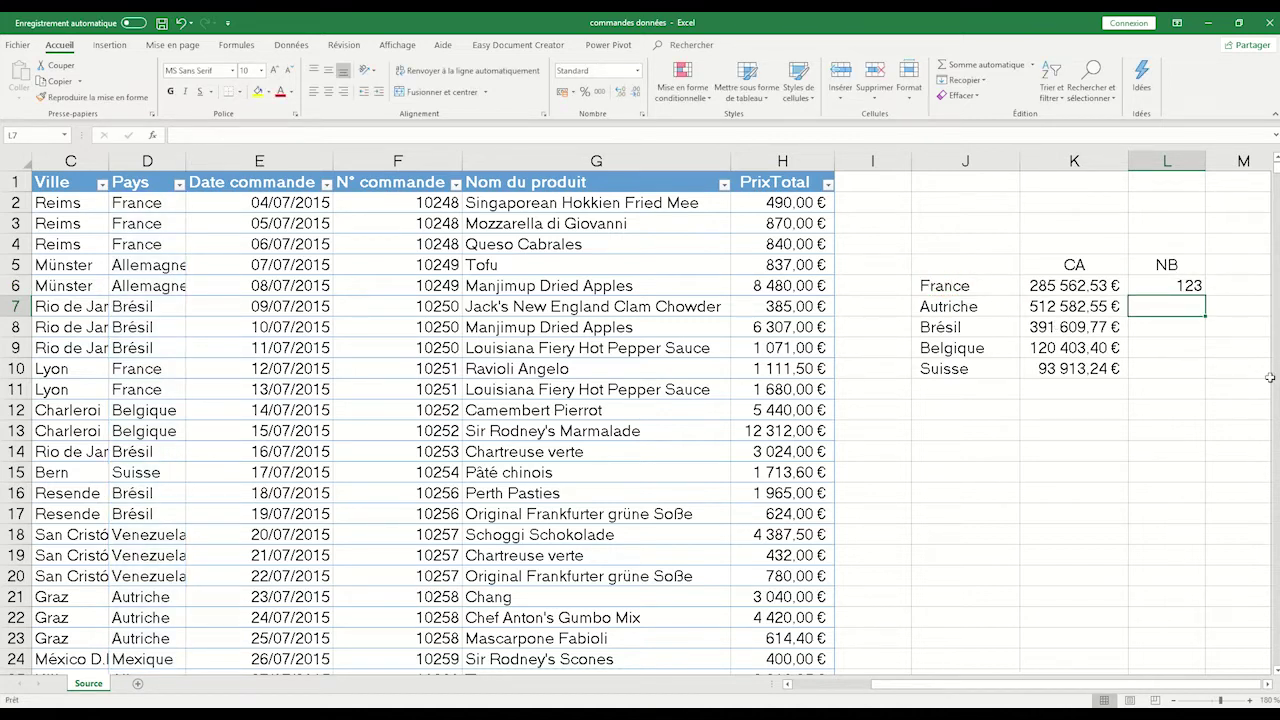
Step: Copy the NB formula from L6 down to L10 for the other countries
{"action": "left_click", "coordinate": [1184, 283]}
{"action": "left_click_drag", "start_coordinate": [1205, 296], "coordinate": [1212, 378]}
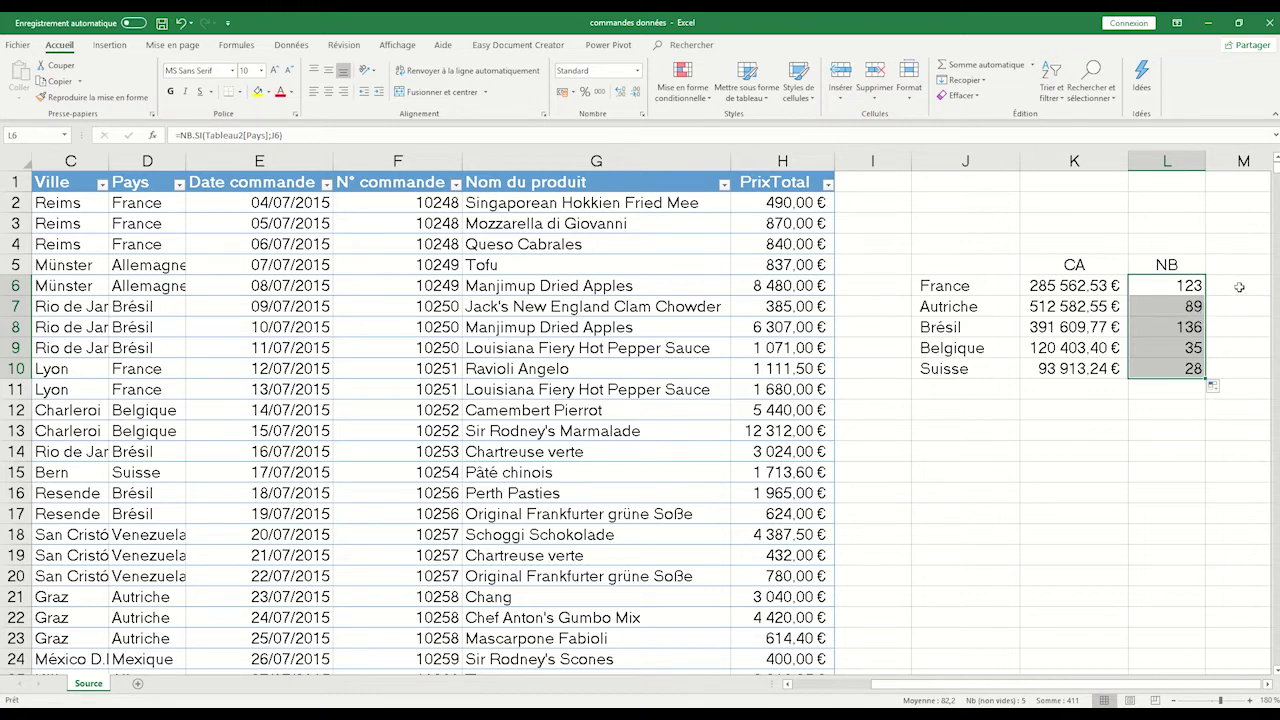
{"action": "left_click", "coordinate": [948, 686]}
Step: Add the column header Moyenne in cell M5, beside NB
{"action": "left_click", "coordinate": [1232, 263]}
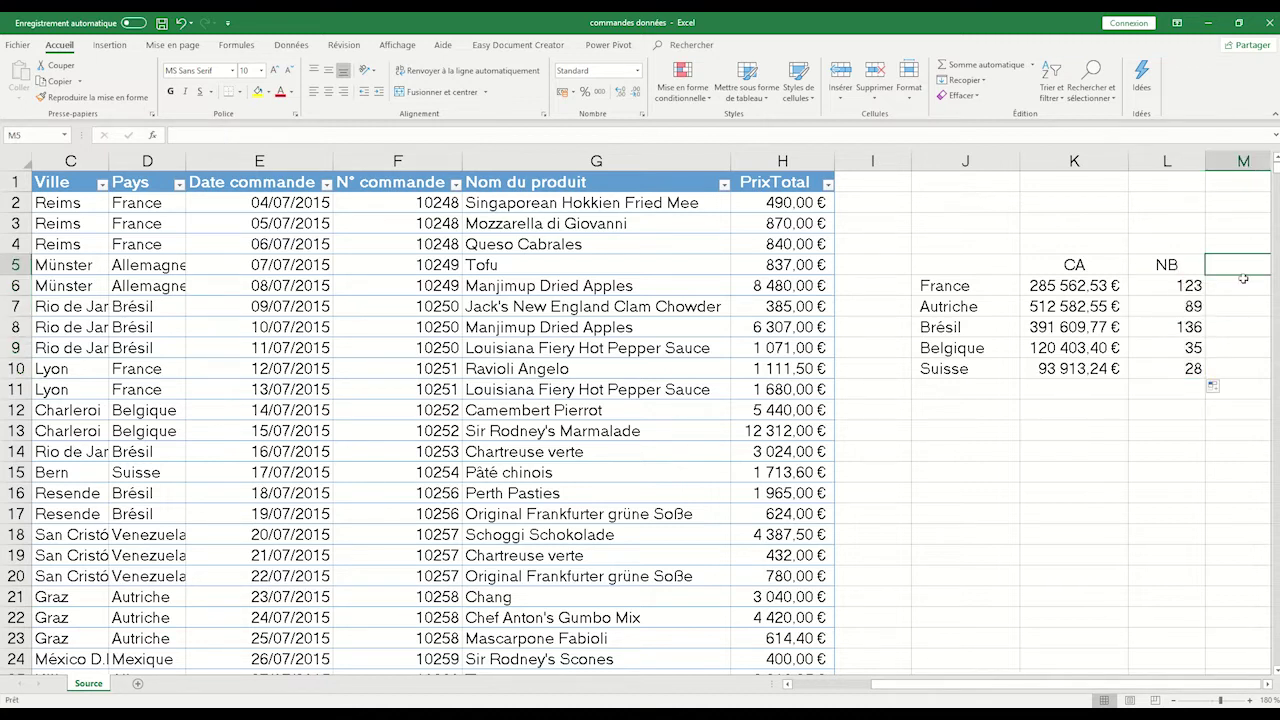
{"action": "type", "text": "Mo"}
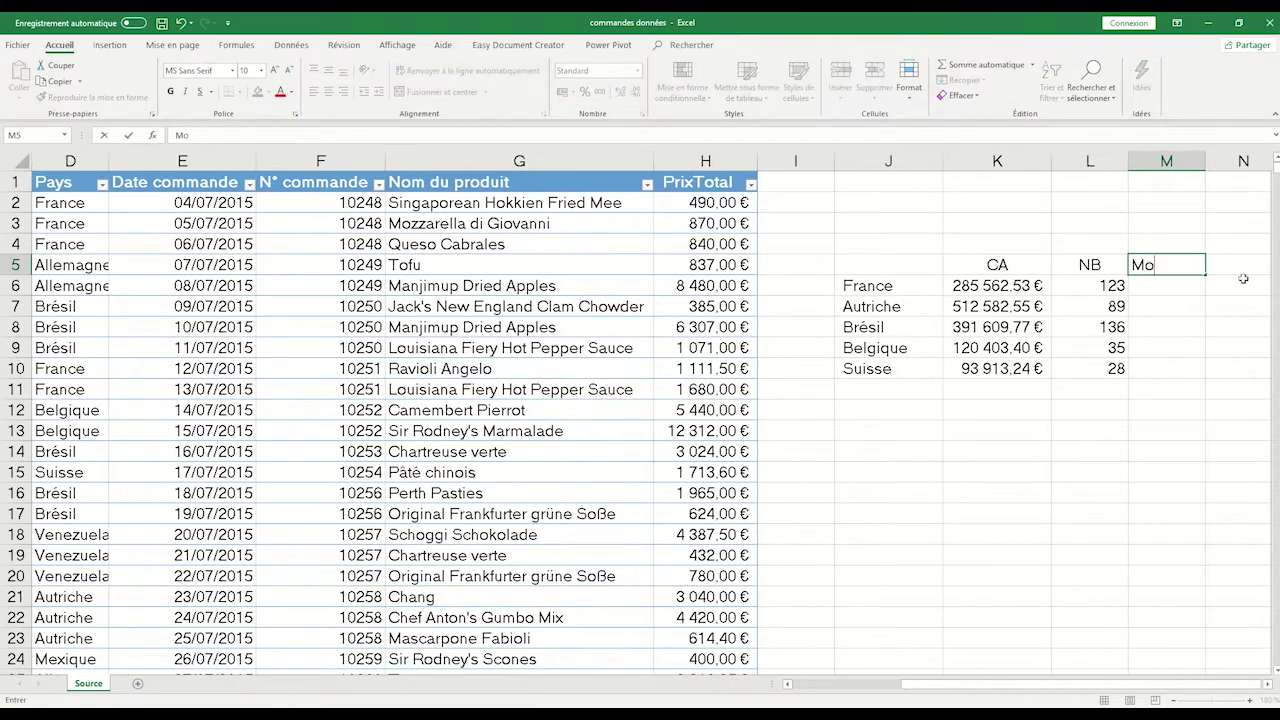
{"action": "type", "text": "yenne"}
{"action": "key", "text": "Return"}
Step: Calculate France's average in M6 with =K6/L6 and copy the formula down to M10
{"action": "type", "text": "="}
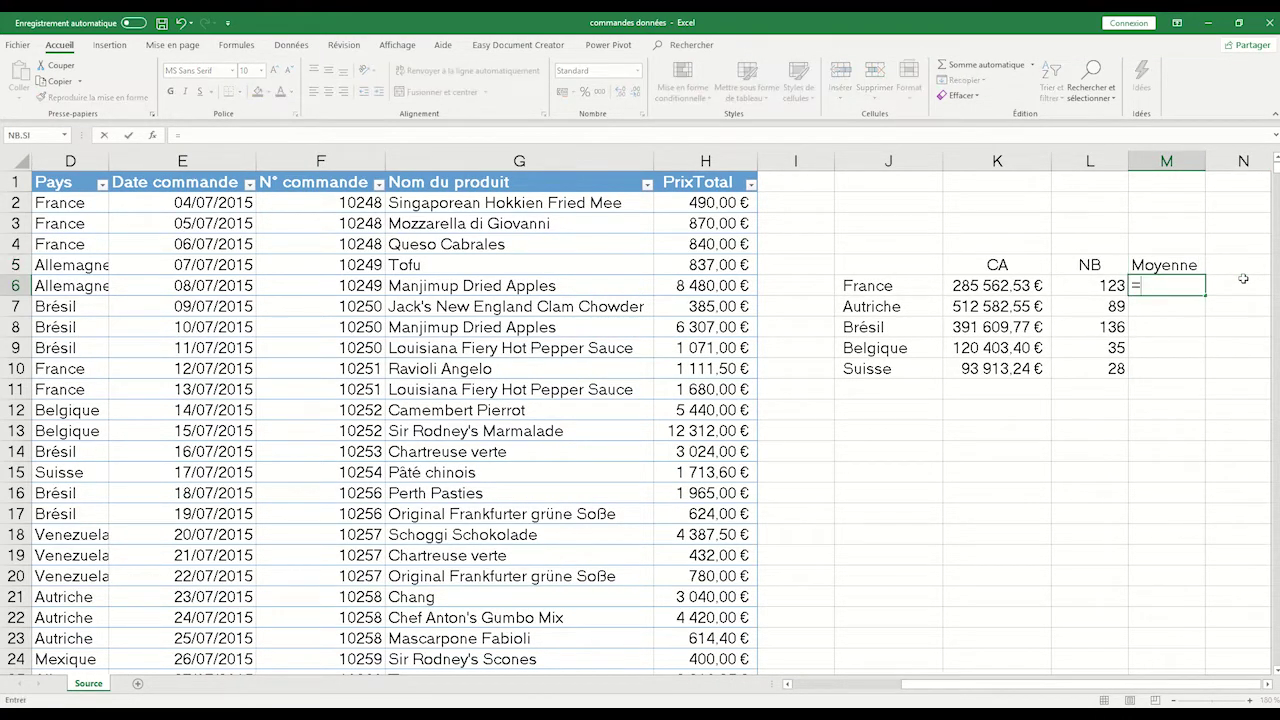
{"action": "left_click", "coordinate": [989, 287]}
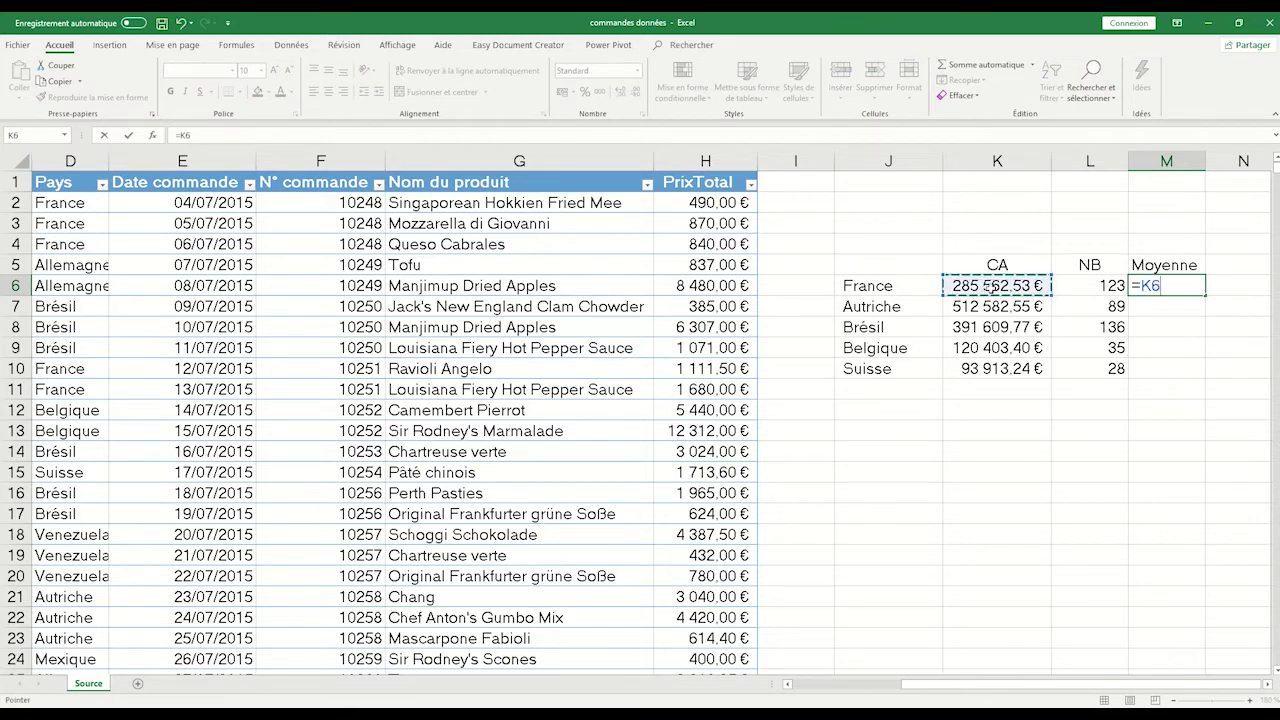
{"action": "type", "text": "/"}
{"action": "left_click", "coordinate": [1093, 287]}
{"action": "key", "text": "Return"}
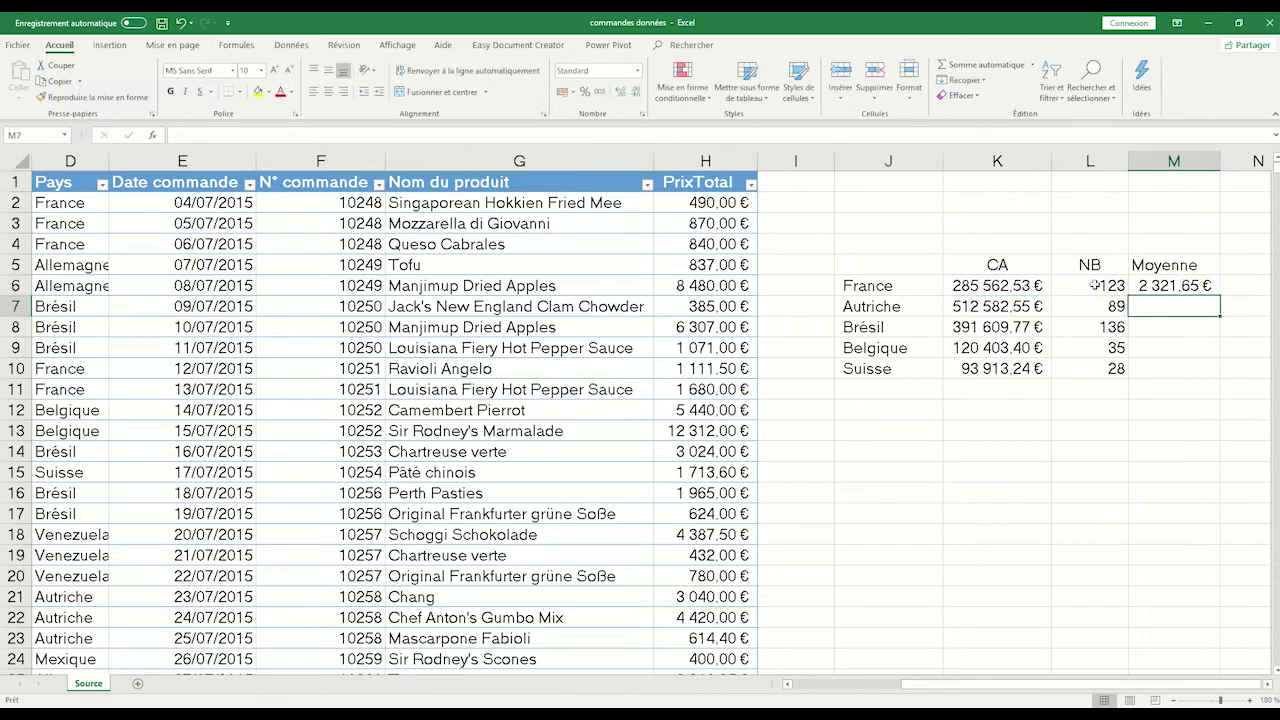
{"action": "left_click", "coordinate": [1170, 288]}
{"action": "left_click_drag", "start_coordinate": [1221, 293], "coordinate": [1215, 370]}
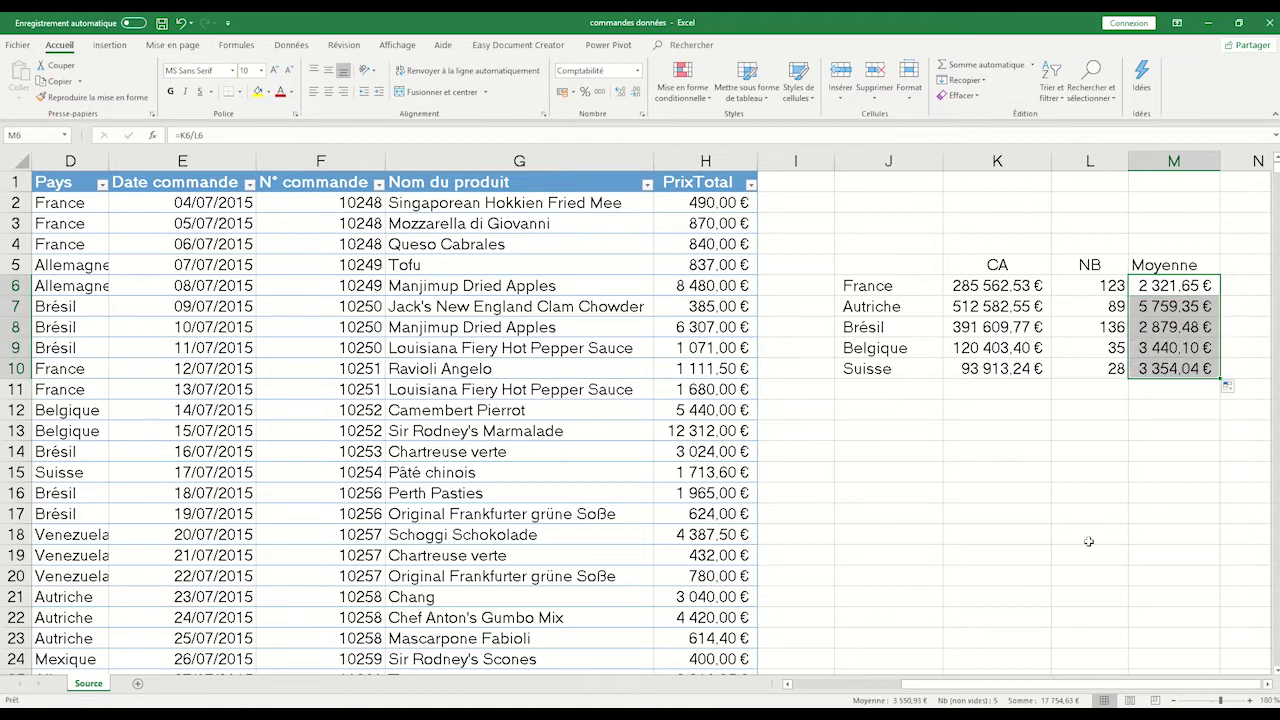